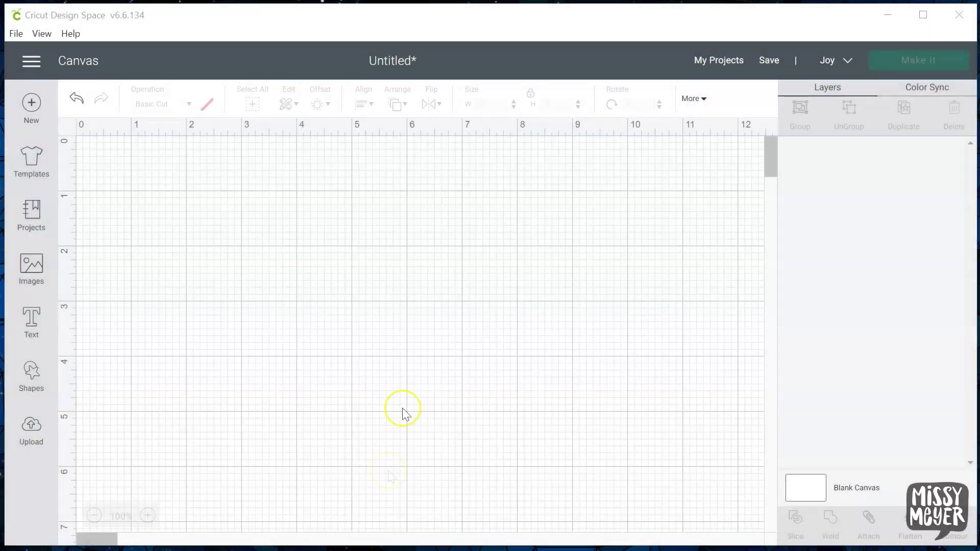
Step: Add a new text box on the canvas reading 'EGG MESS'
{"action": "left_click", "coordinate": [31, 327]}
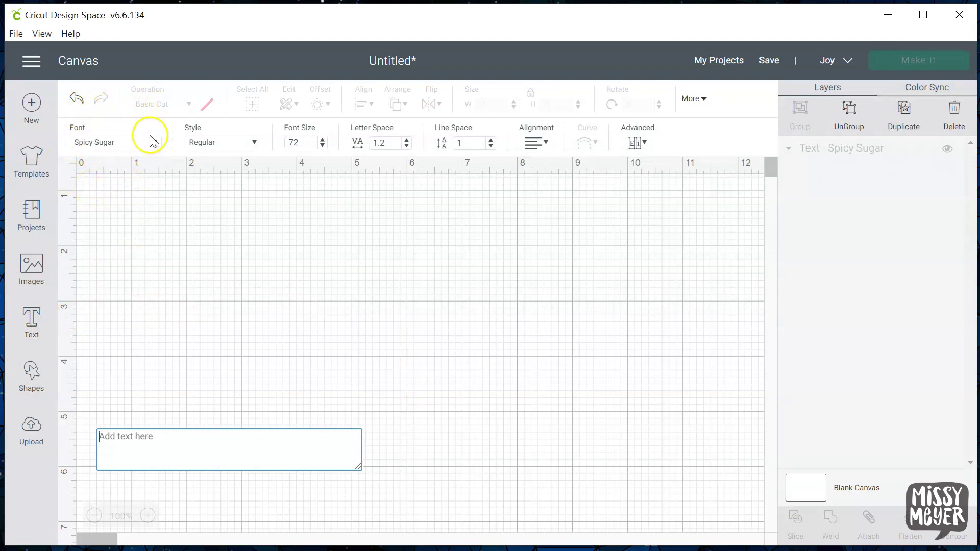
{"action": "left_click", "coordinate": [167, 448]}
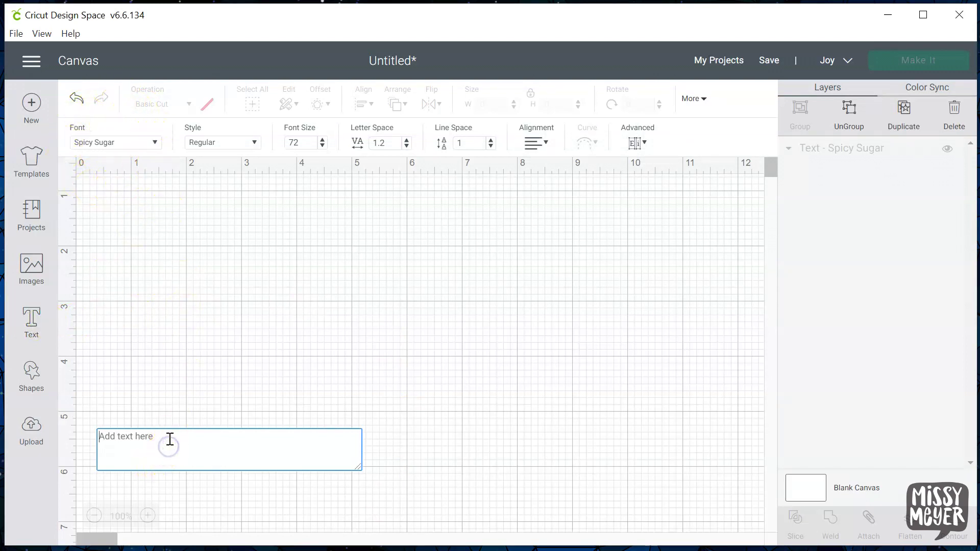
{"action": "type", "text": "EGG MESS"}
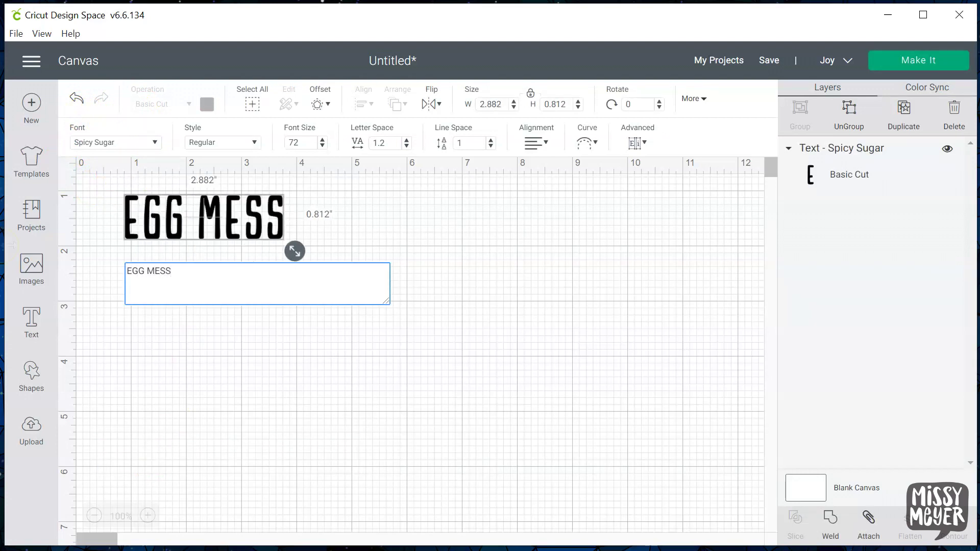
{"action": "left_click", "coordinate": [213, 222]}
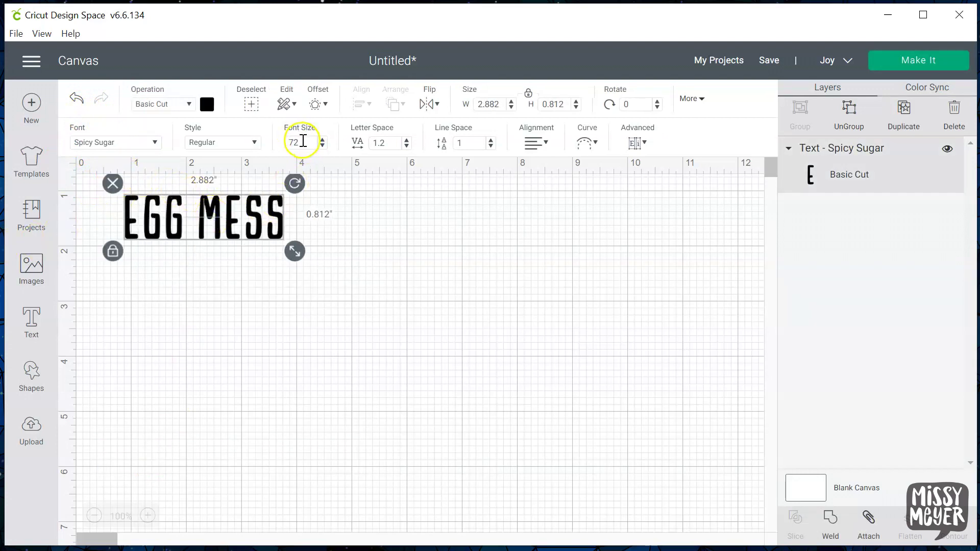
Step: Set the EGG MESS font size to 250 and nudge it slightly lower
{"action": "left_click_drag", "start_coordinate": [303, 141], "coordinate": [284, 143]}
{"action": "type", "text": "250"}
{"action": "key", "text": "Return"}
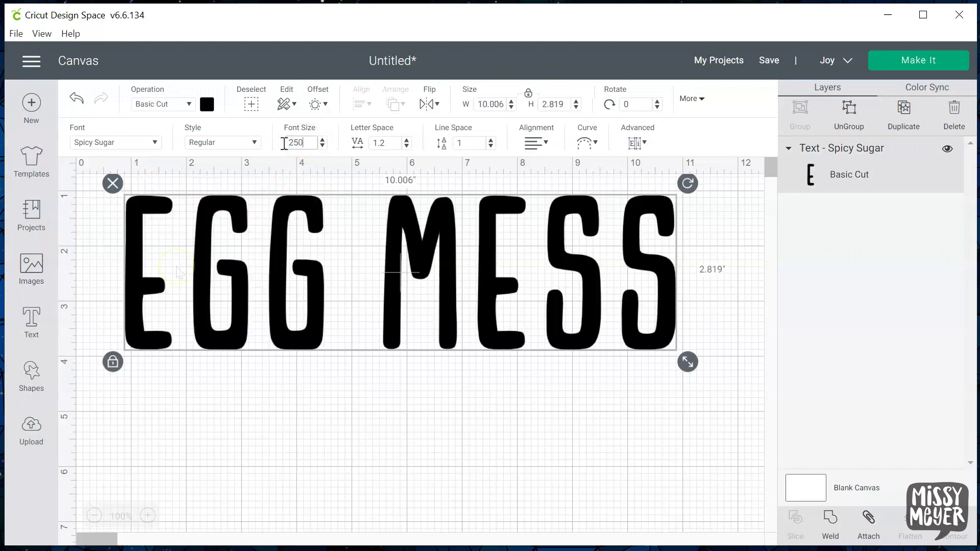
{"action": "left_click_drag", "start_coordinate": [276, 278], "coordinate": [280, 299]}
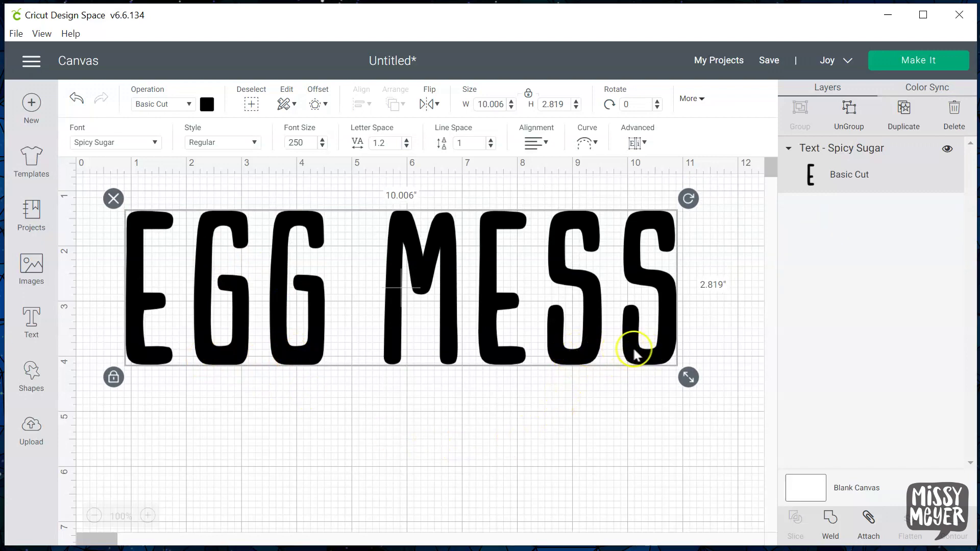
{"action": "left_click", "coordinate": [632, 380]}
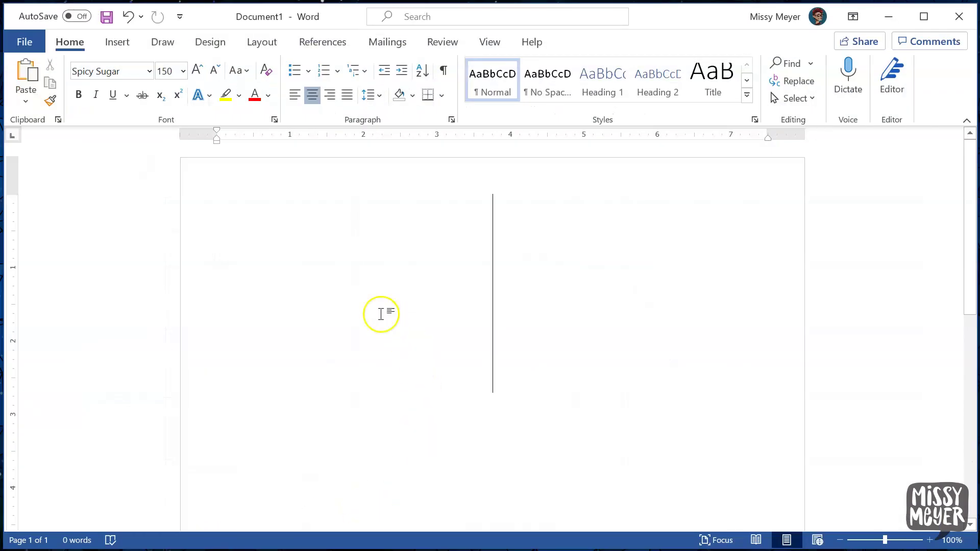
Step: Type 'EGG MESS' in Spicy Sugar 150 and place the caret before EGG
{"action": "type", "text": "EGG MESS"}
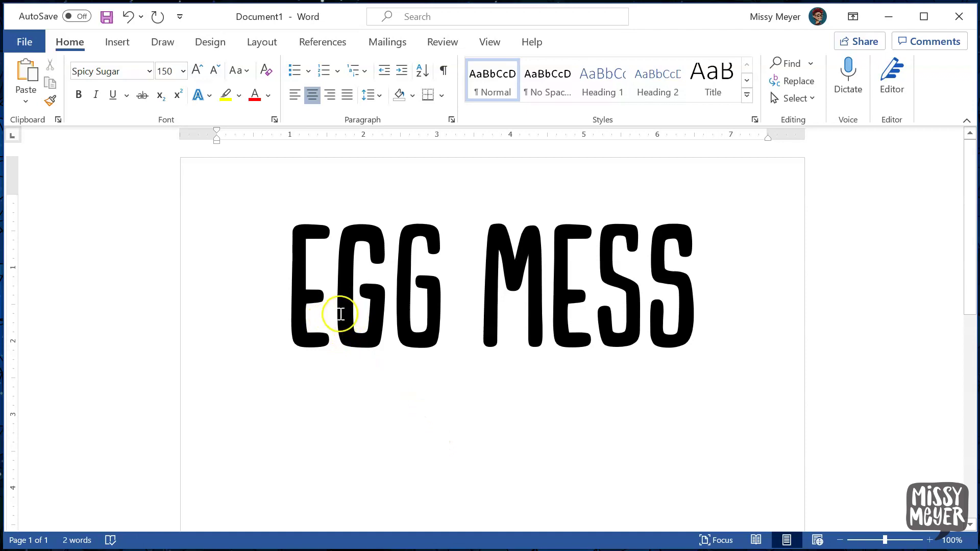
{"action": "left_click_drag", "start_coordinate": [340, 316], "coordinate": [430, 320]}
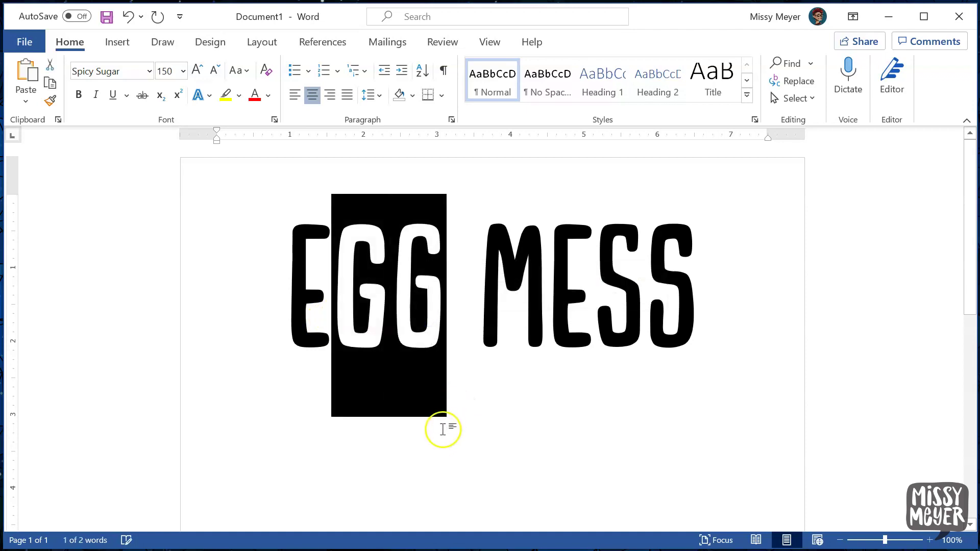
{"action": "left_click_drag", "start_coordinate": [592, 322], "coordinate": [711, 326]}
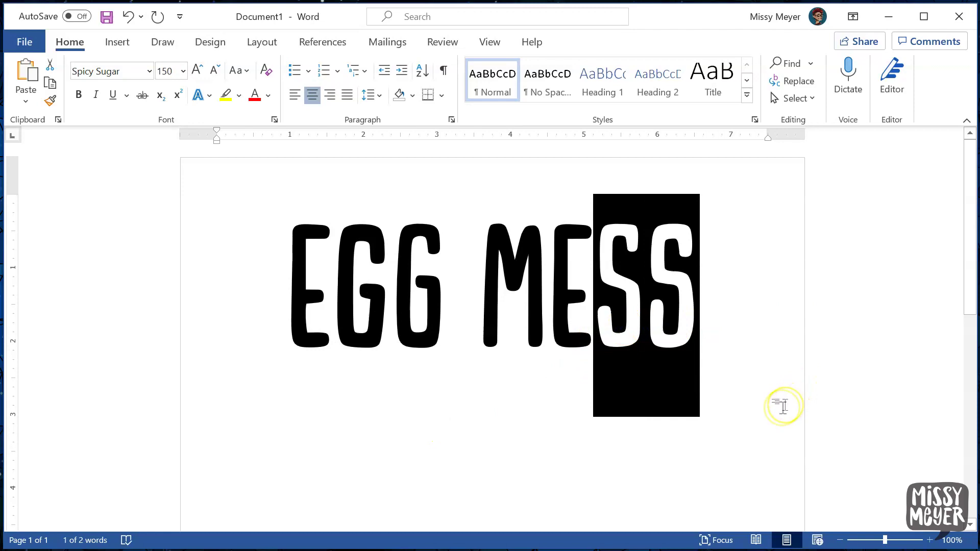
{"action": "left_click", "coordinate": [544, 441]}
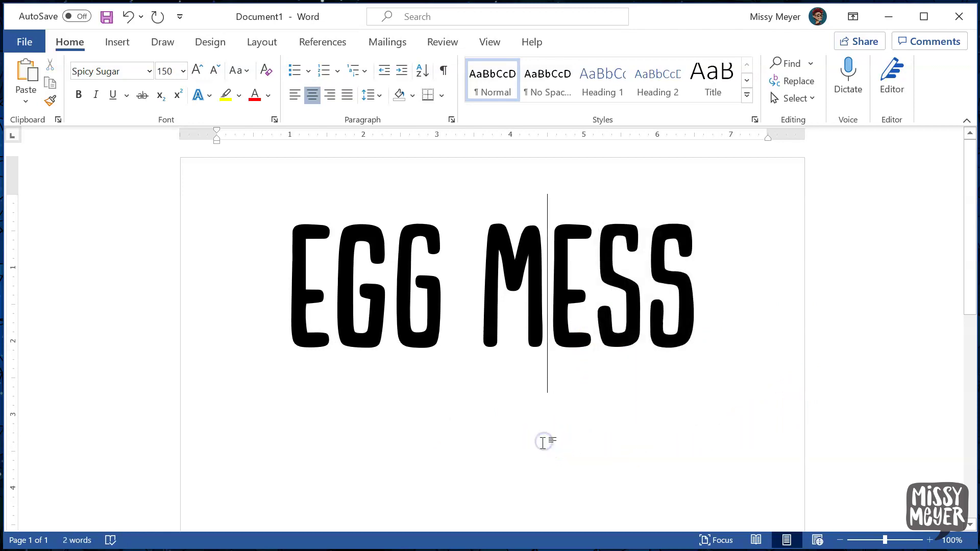
{"action": "left_click", "coordinate": [301, 320]}
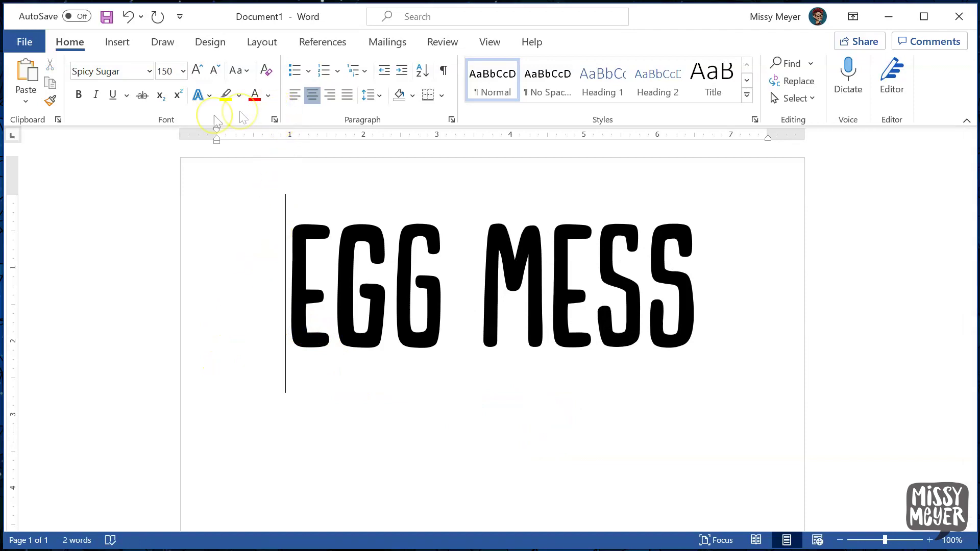
{"action": "left_click", "coordinate": [274, 120]}
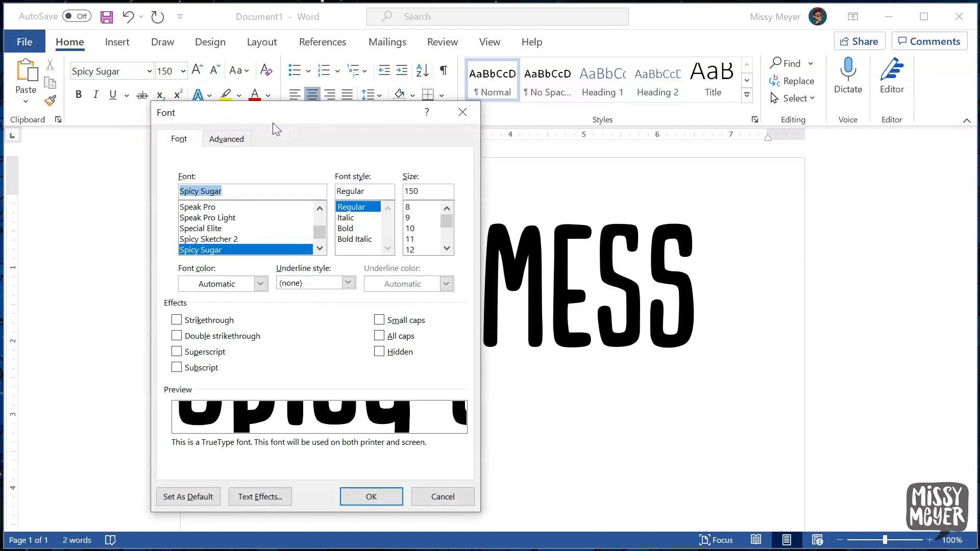
{"action": "left_click", "coordinate": [225, 148]}
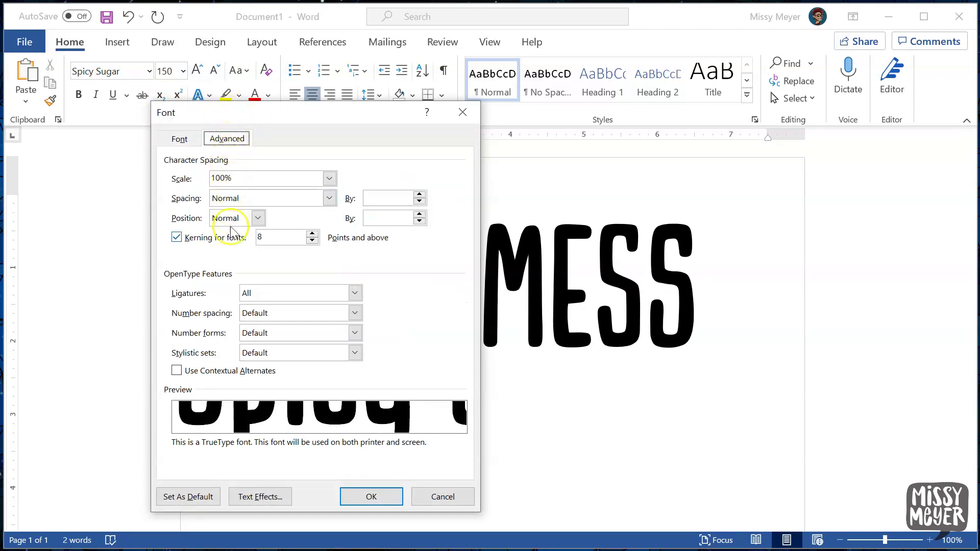
{"action": "left_click", "coordinate": [355, 293]}
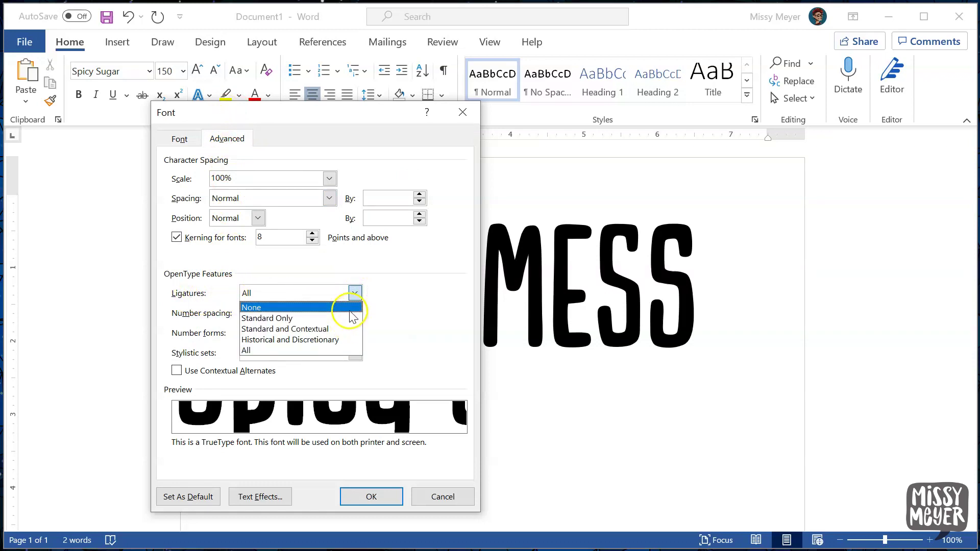
{"action": "left_click", "coordinate": [340, 351]}
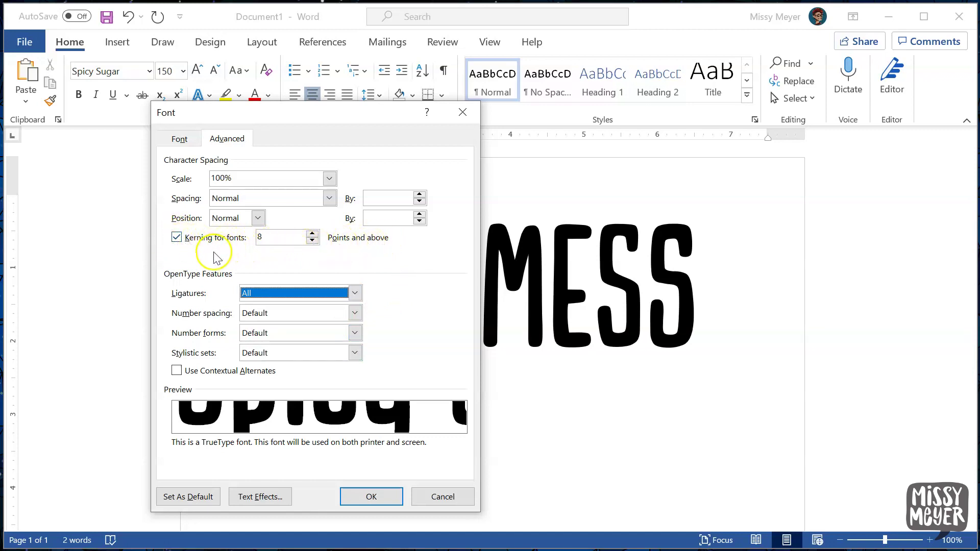
{"action": "left_click", "coordinate": [355, 497]}
{"action": "left_click_drag", "start_coordinate": [291, 319], "coordinate": [616, 301]}
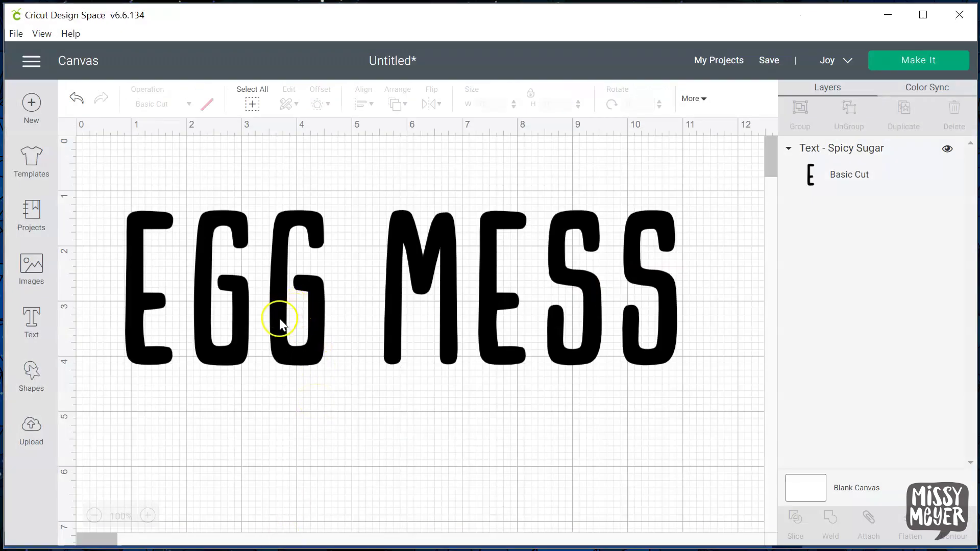
{"action": "left_click", "coordinate": [279, 320]}
{"action": "double_click", "coordinate": [278, 335]}
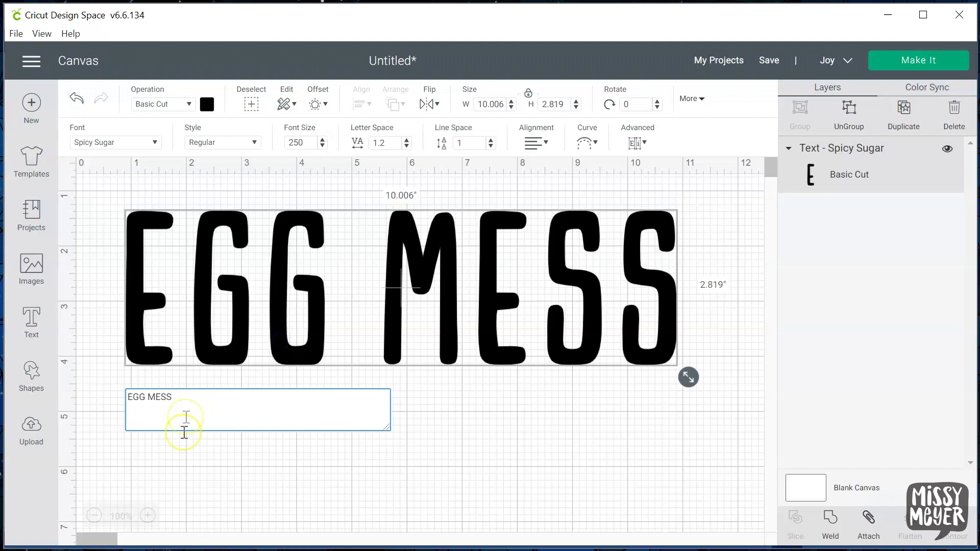
{"action": "left_click_drag", "start_coordinate": [174, 397], "coordinate": [122, 396]}
{"action": "left_click", "coordinate": [217, 412]}
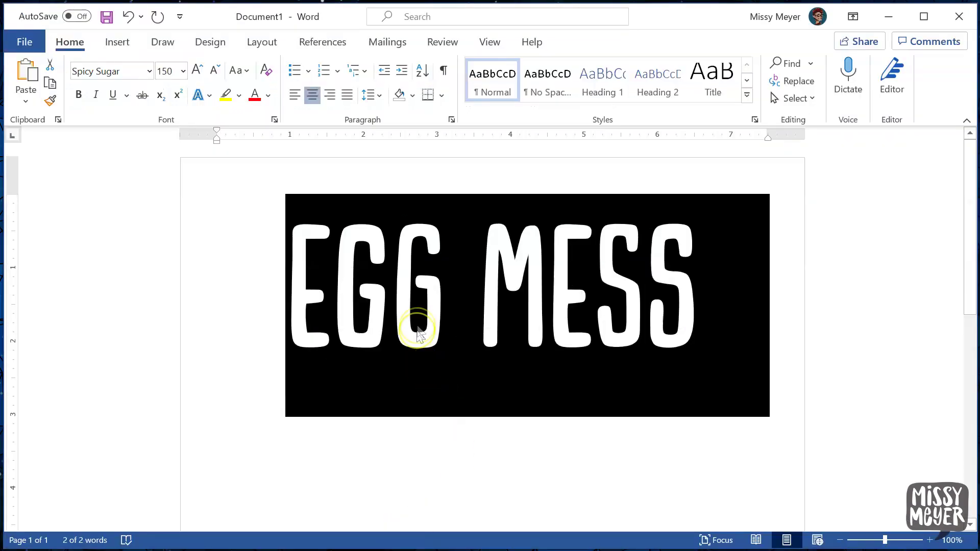
Step: Select both Gs in EGG and bring up Word's recent-symbols list from Insert
{"action": "left_click", "coordinate": [418, 331]}
{"action": "left_click_drag", "start_coordinate": [332, 314], "coordinate": [423, 320]}
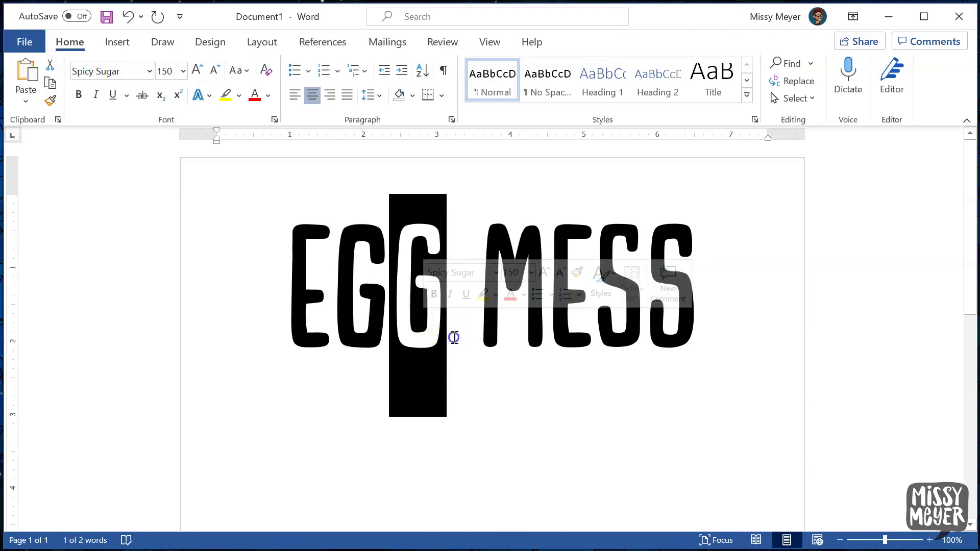
{"action": "left_click", "coordinate": [448, 332]}
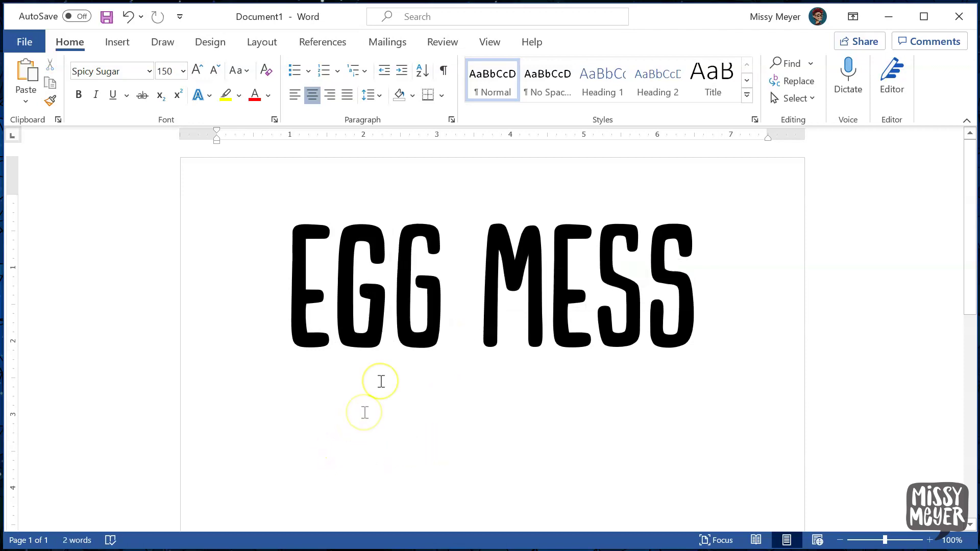
{"action": "left_click", "coordinate": [338, 315]}
{"action": "left_click", "coordinate": [432, 319], "text": "shift"}
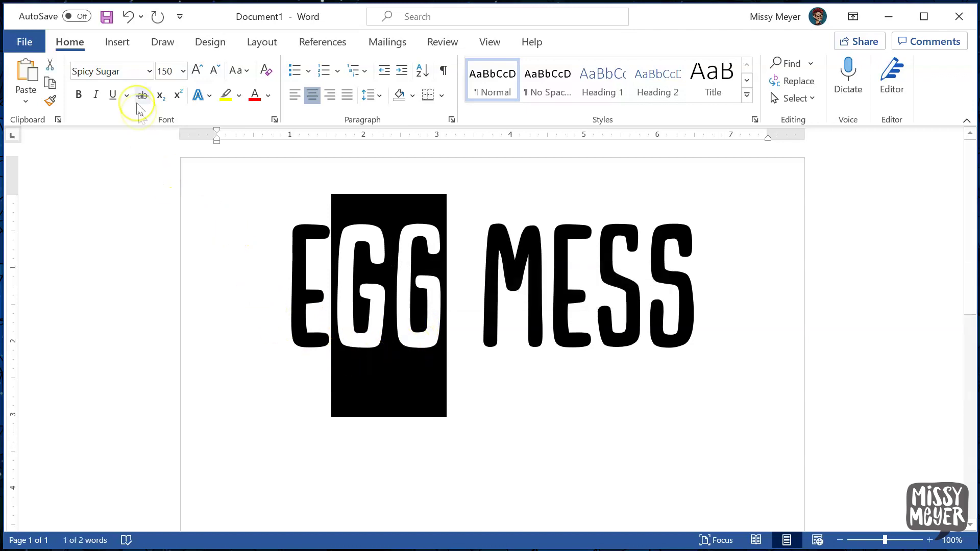
{"action": "left_click", "coordinate": [118, 44]}
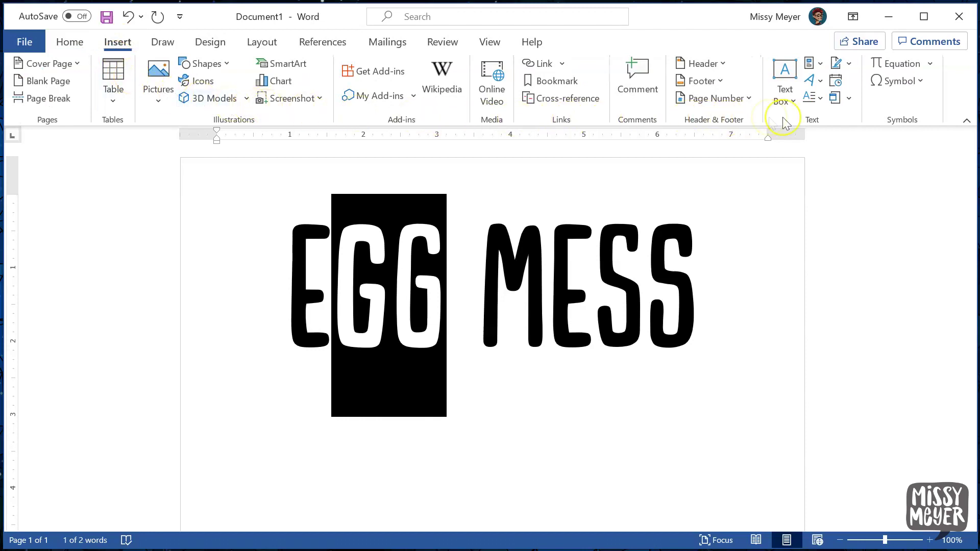
{"action": "left_click", "coordinate": [897, 83]}
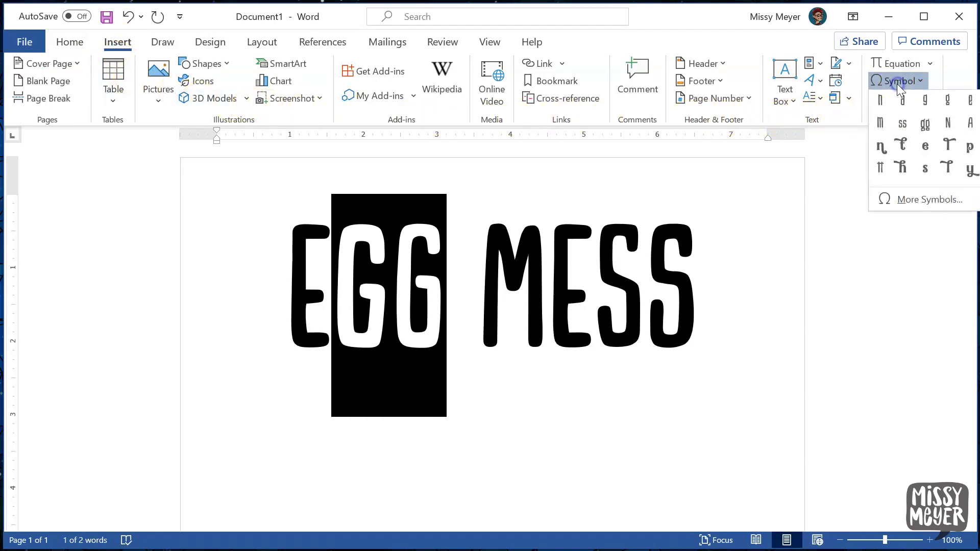
Step: Replace GG with Spicy Sugar's GG ligature glyph (E037) from the Private Use Area
{"action": "left_click", "coordinate": [921, 203]}
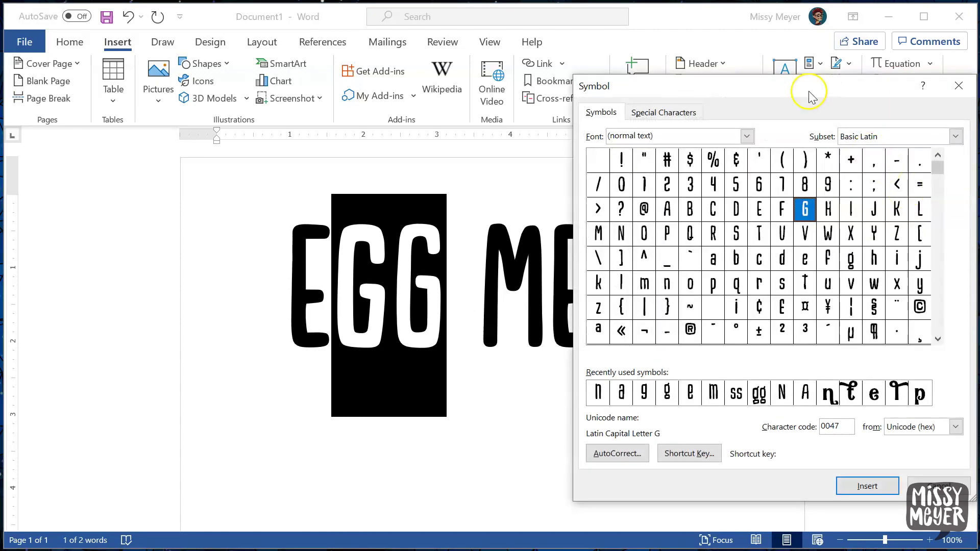
{"action": "left_click_drag", "start_coordinate": [799, 84], "coordinate": [771, 84]}
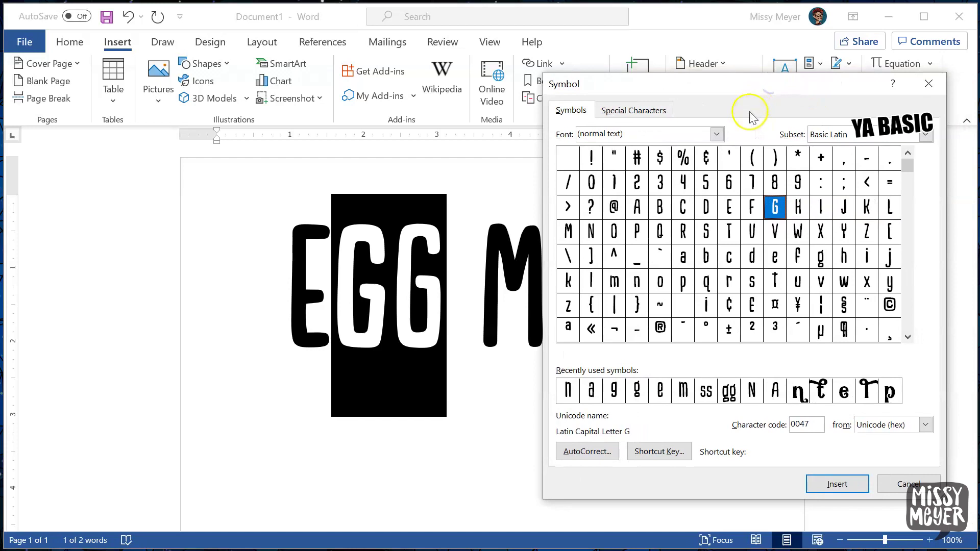
{"action": "left_click_drag", "start_coordinate": [909, 168], "coordinate": [911, 176]}
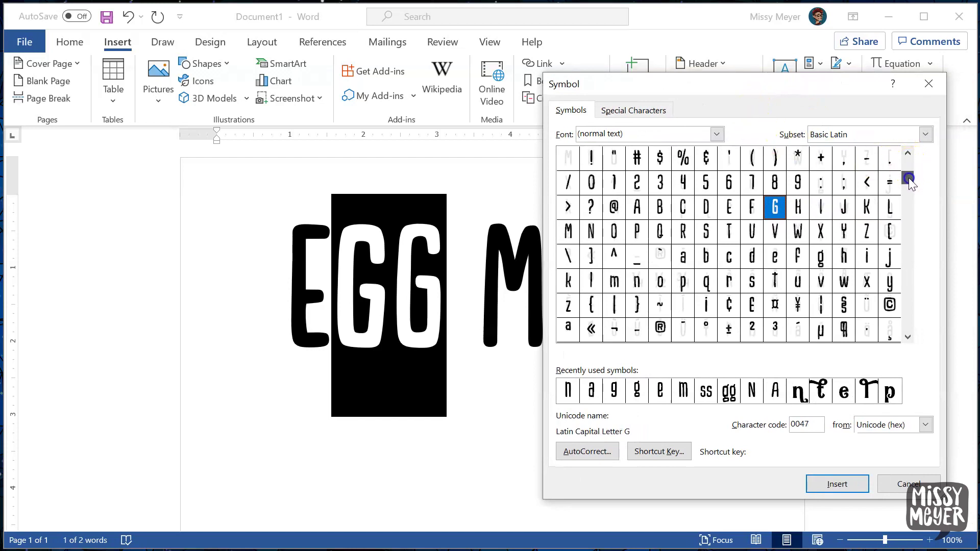
{"action": "left_click_drag", "start_coordinate": [909, 180], "coordinate": [909, 191]}
{"action": "left_click", "coordinate": [855, 136]}
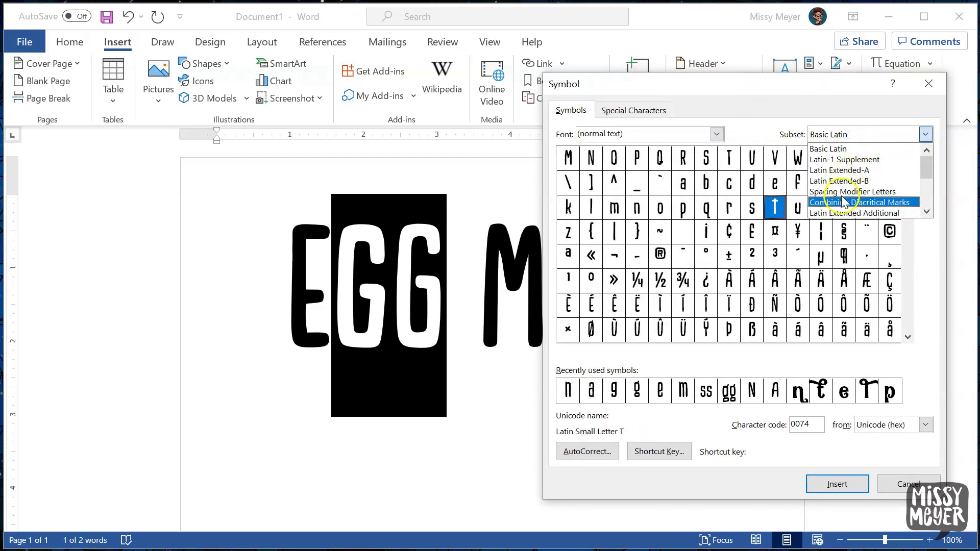
{"action": "left_click", "coordinate": [930, 211]}
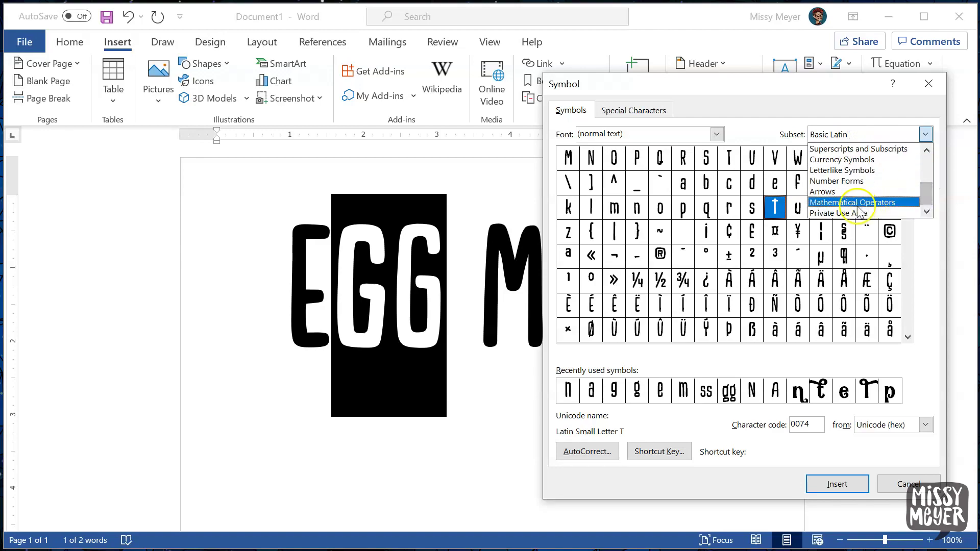
{"action": "left_click", "coordinate": [821, 213]}
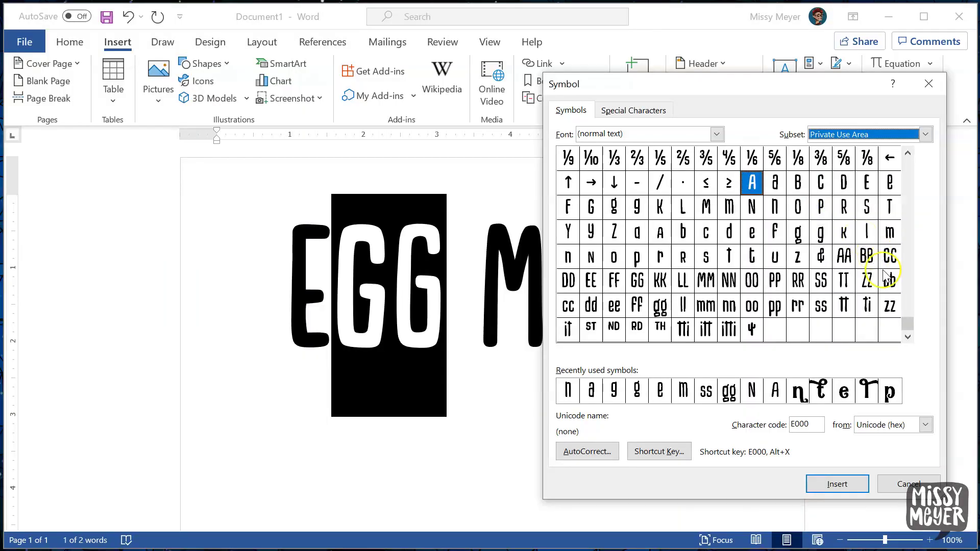
{"action": "left_click", "coordinate": [638, 283]}
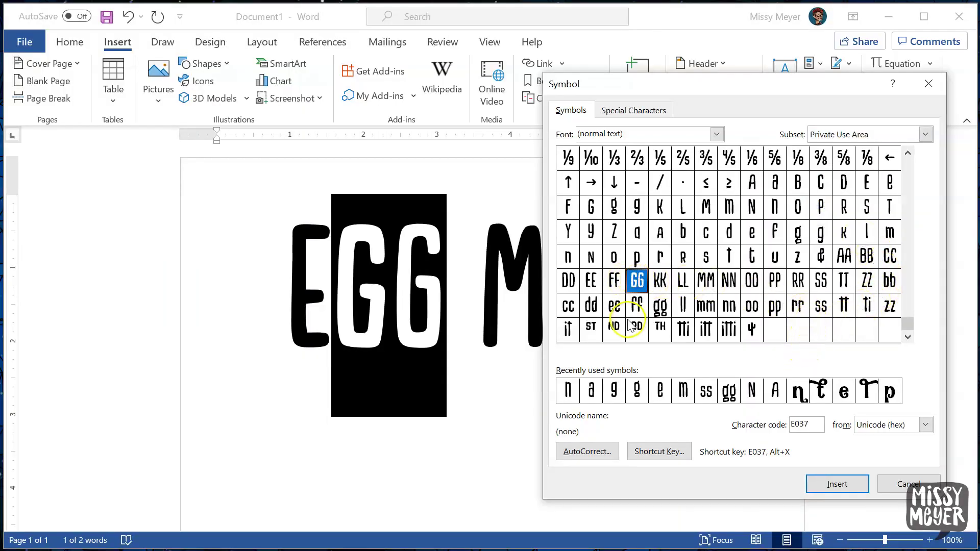
{"action": "double_click", "coordinate": [637, 284]}
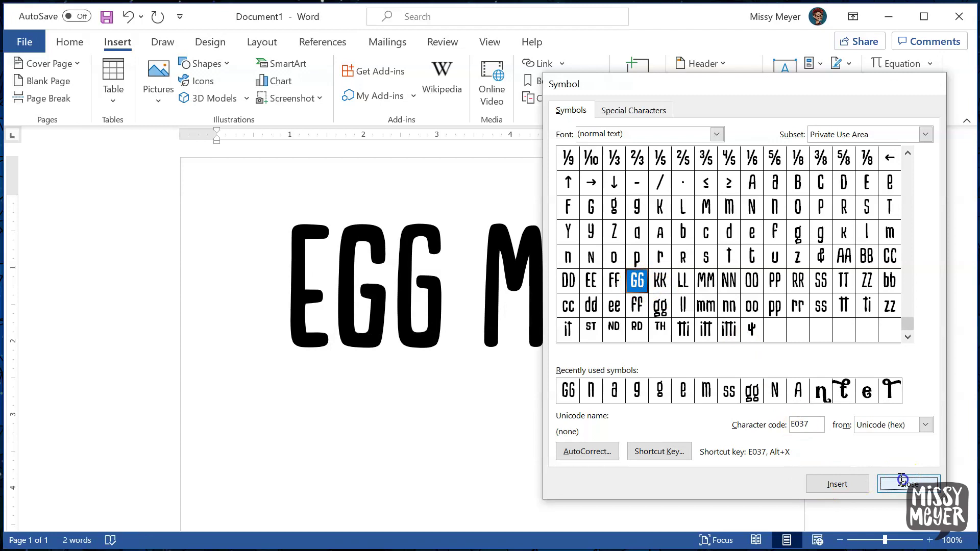
{"action": "left_click", "coordinate": [902, 482]}
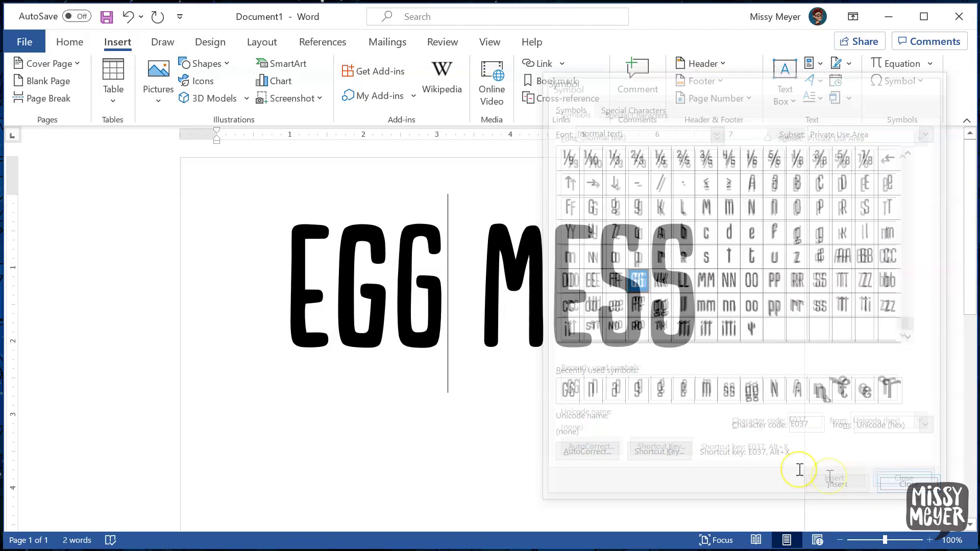
Step: Check the new GG ligature by selecting it and clearing the selection
{"action": "left_click", "coordinate": [347, 316]}
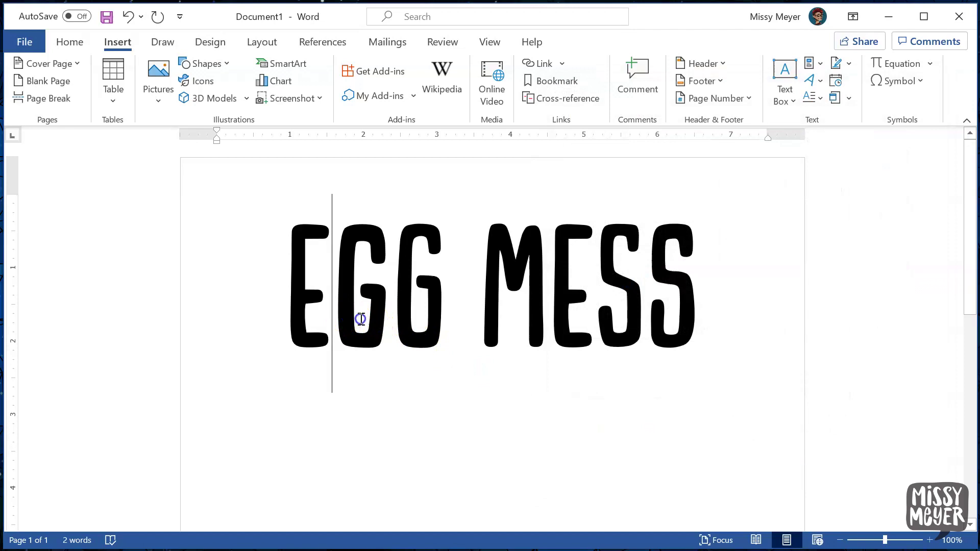
{"action": "left_click_drag", "start_coordinate": [383, 319], "coordinate": [392, 319]}
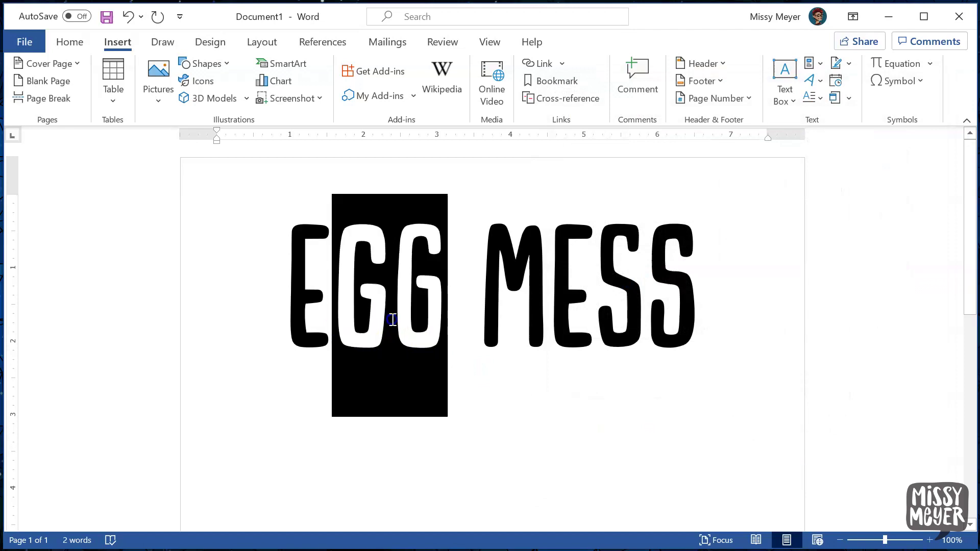
{"action": "left_click", "coordinate": [342, 318]}
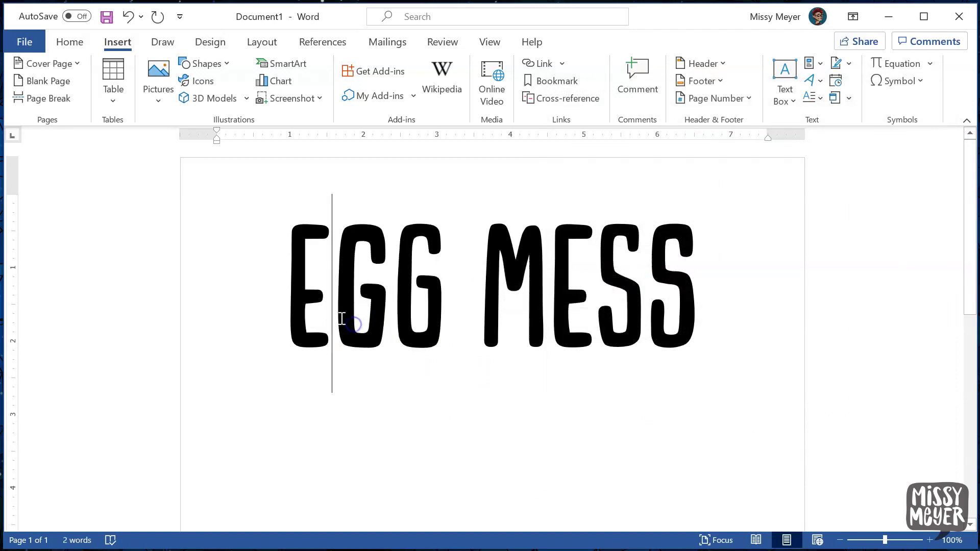
{"action": "left_click_drag", "start_coordinate": [382, 325], "coordinate": [396, 325]}
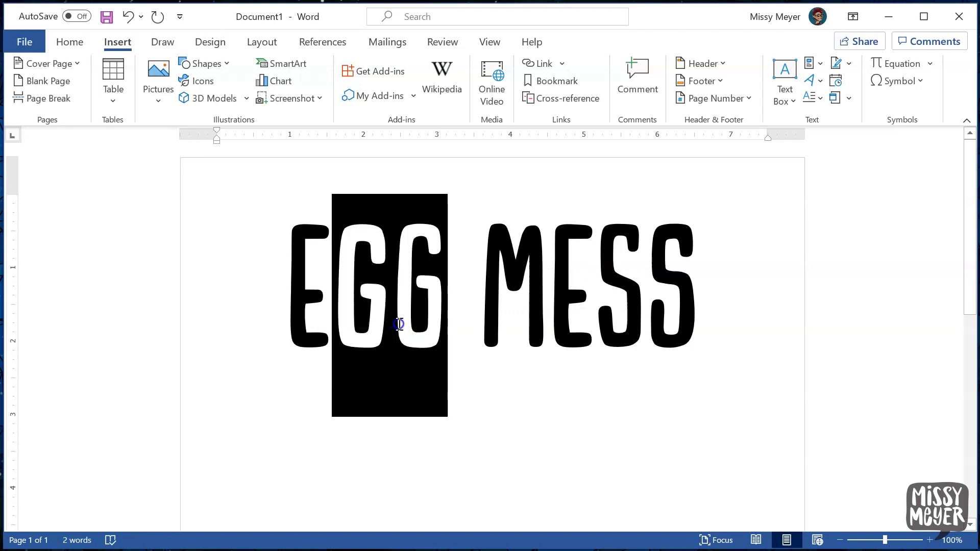
{"action": "left_click", "coordinate": [453, 356]}
Step: Replace SS in MESS with the SS ligature glyph (E03F), then select all of EGG MESS
{"action": "left_click_drag", "start_coordinate": [602, 313], "coordinate": [684, 308]}
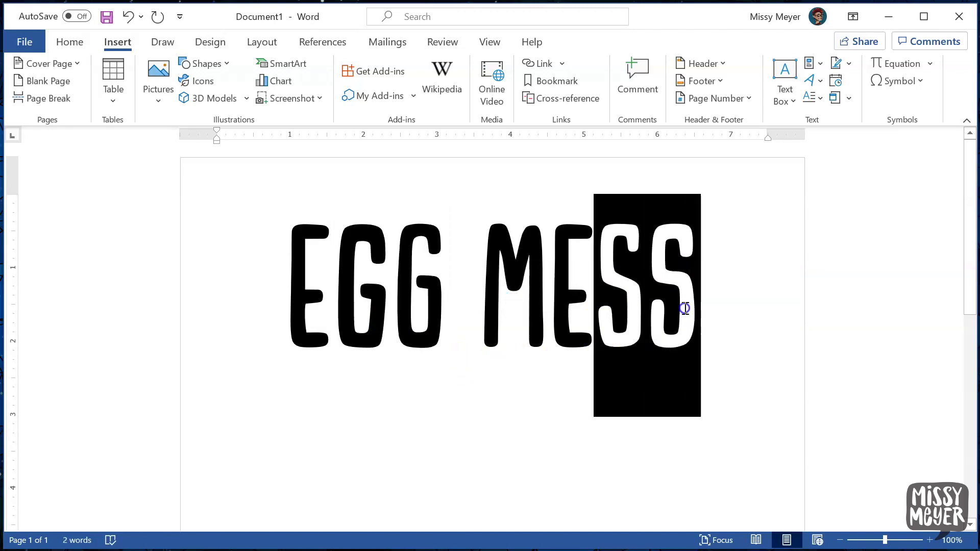
{"action": "left_click", "coordinate": [897, 80]}
{"action": "left_click", "coordinate": [898, 199]}
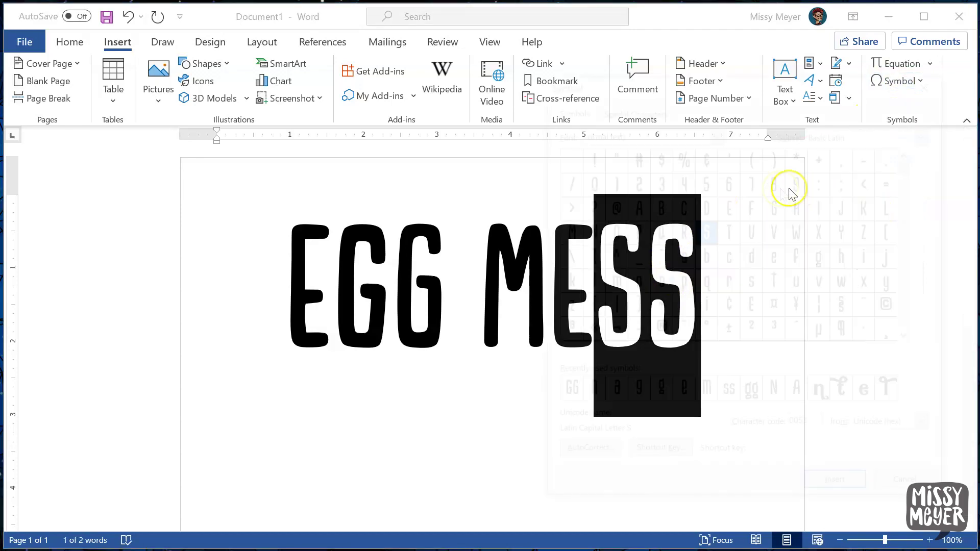
{"action": "left_click_drag", "start_coordinate": [755, 90], "coordinate": [257, 84]}
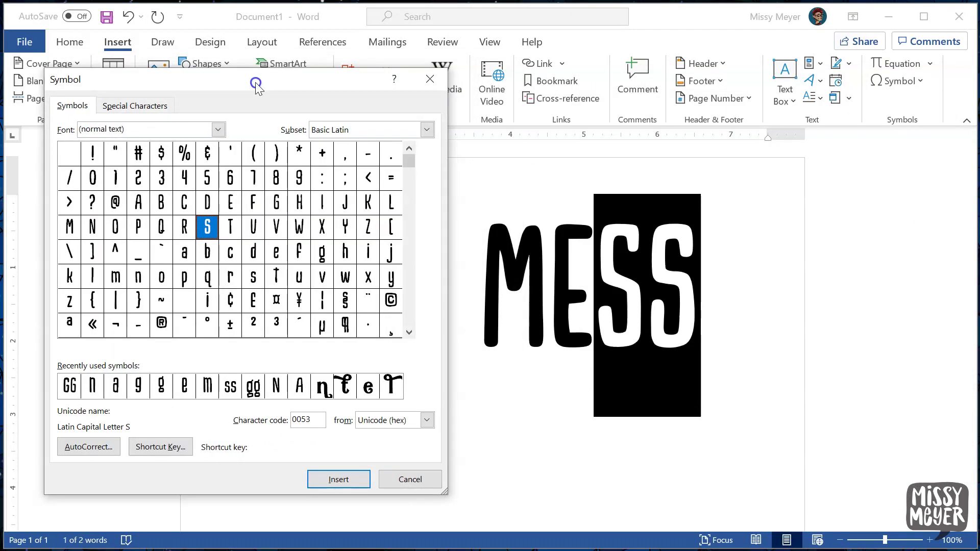
{"action": "left_click", "coordinate": [372, 130]}
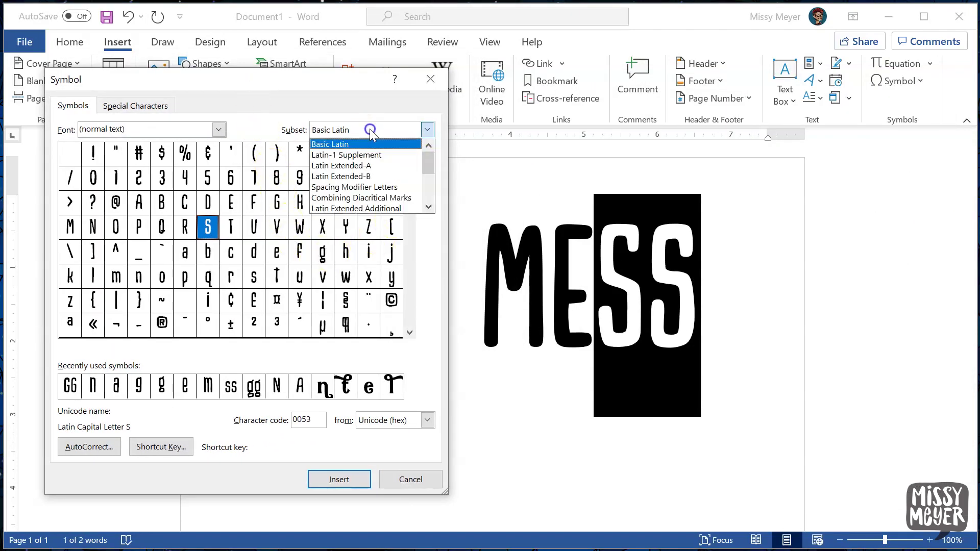
{"action": "left_click_drag", "start_coordinate": [426, 173], "coordinate": [426, 204]}
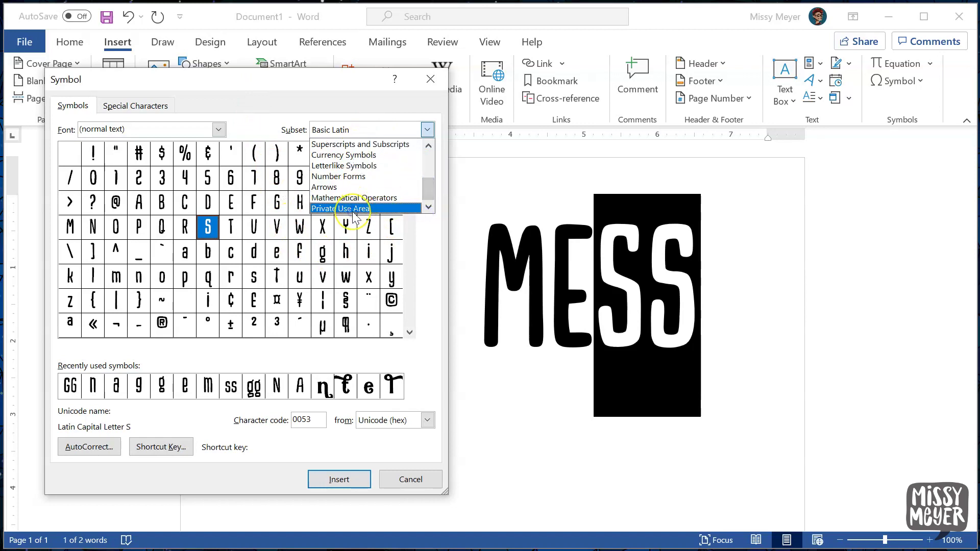
{"action": "left_click", "coordinate": [352, 208]}
{"action": "left_click", "coordinate": [323, 278]}
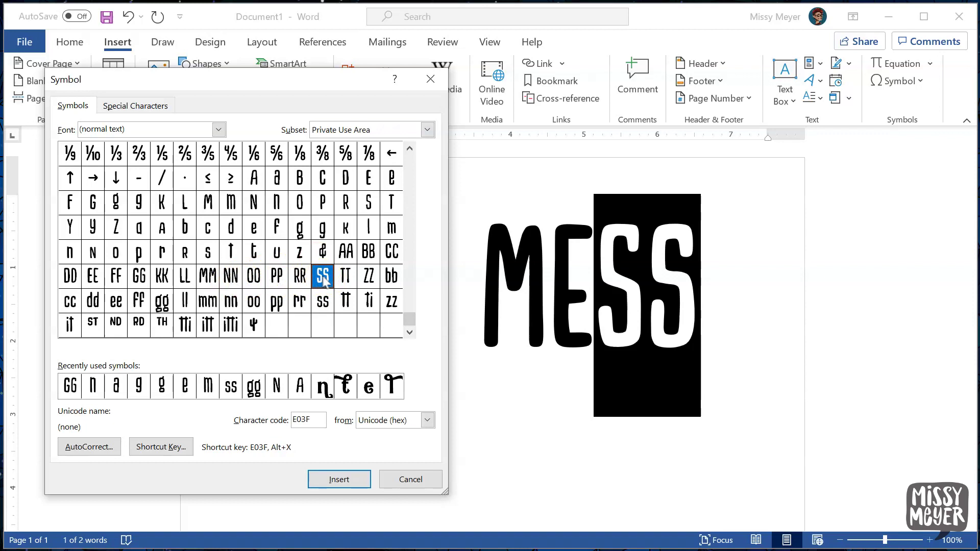
{"action": "double_click", "coordinate": [324, 280]}
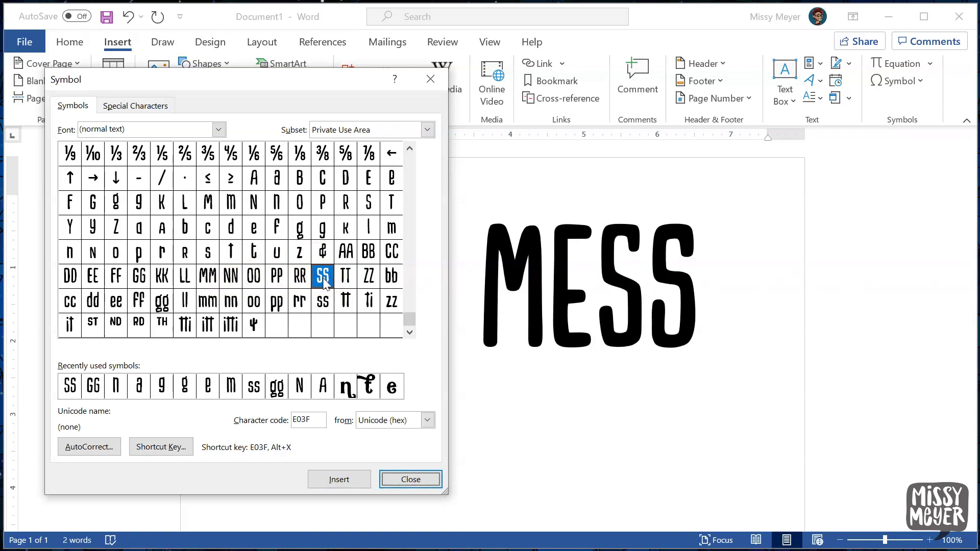
{"action": "left_click", "coordinate": [410, 479]}
{"action": "left_click_drag", "start_coordinate": [285, 300], "coordinate": [660, 299]}
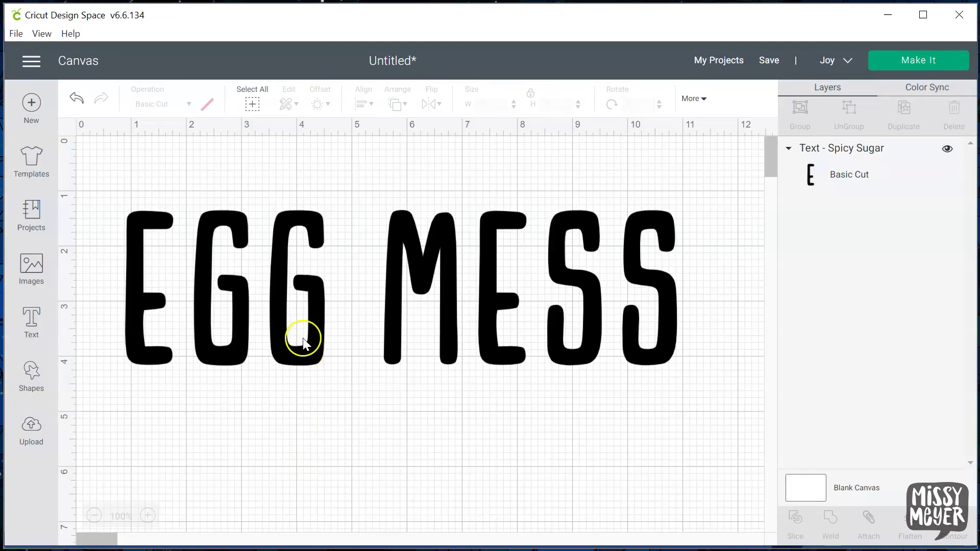
Step: Paste the ligature EGG MESS into the Cricut text and tighten letter spacing to 0.6
{"action": "double_click", "coordinate": [285, 345]}
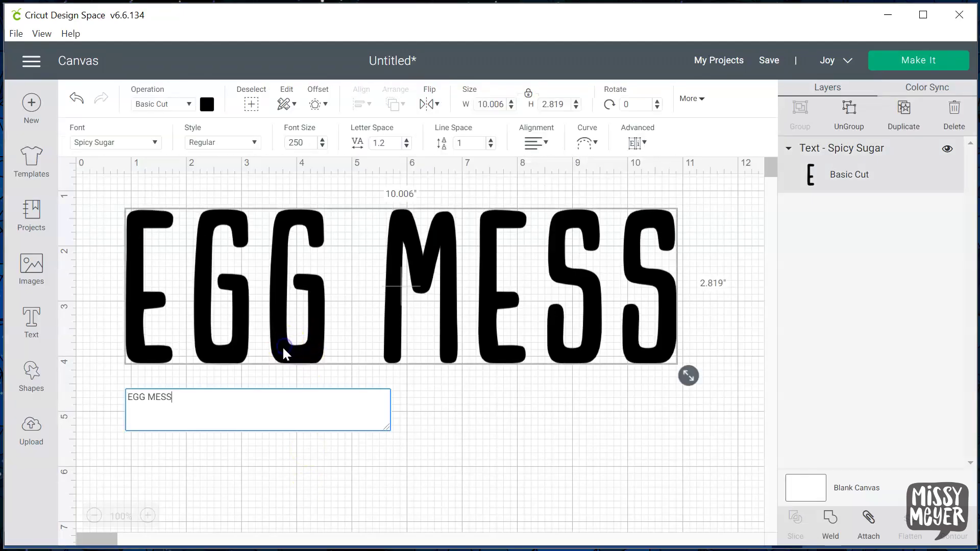
{"action": "left_click_drag", "start_coordinate": [165, 400], "coordinate": [114, 393]}
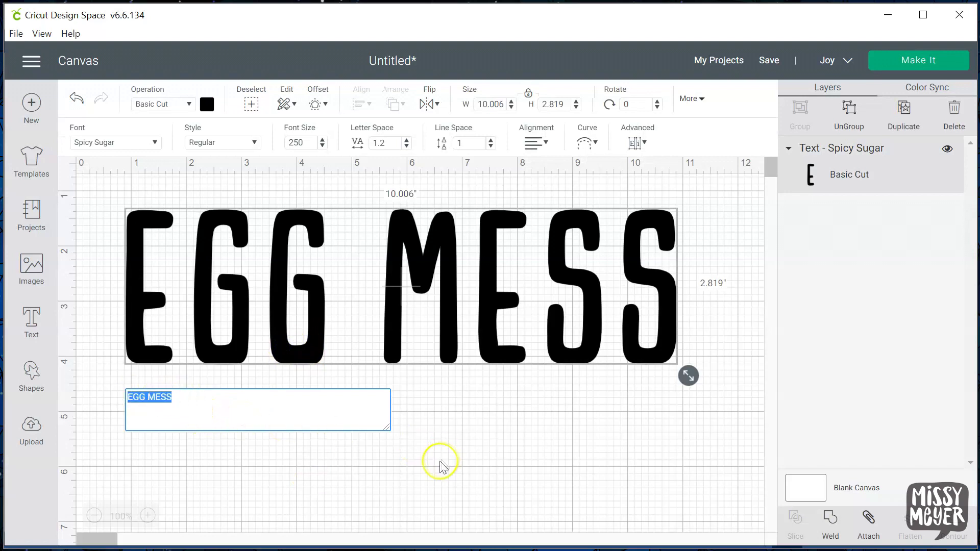
{"action": "type", "text": "E□ ME□"}
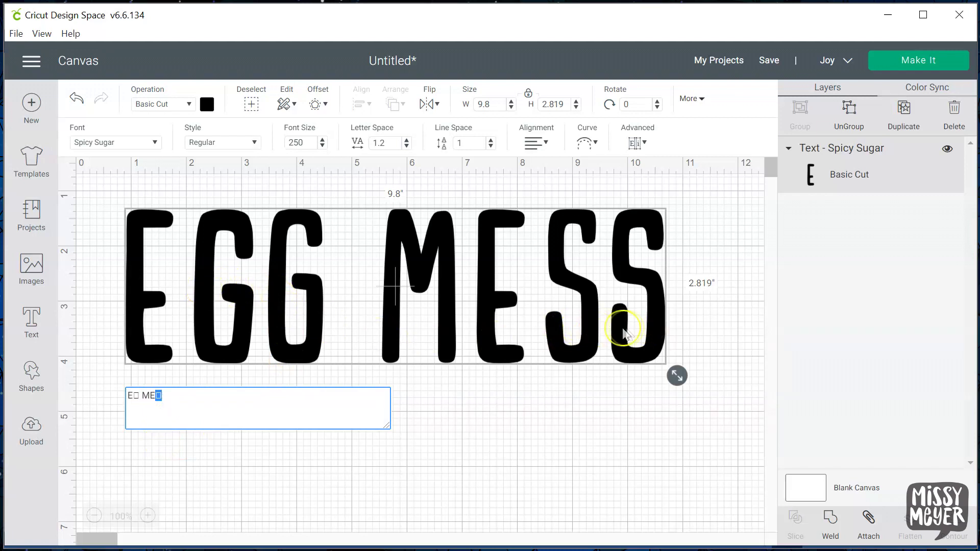
{"action": "left_click", "coordinate": [406, 147]}
{"action": "left_click", "coordinate": [406, 146]}
{"action": "left_click", "coordinate": [406, 146]}
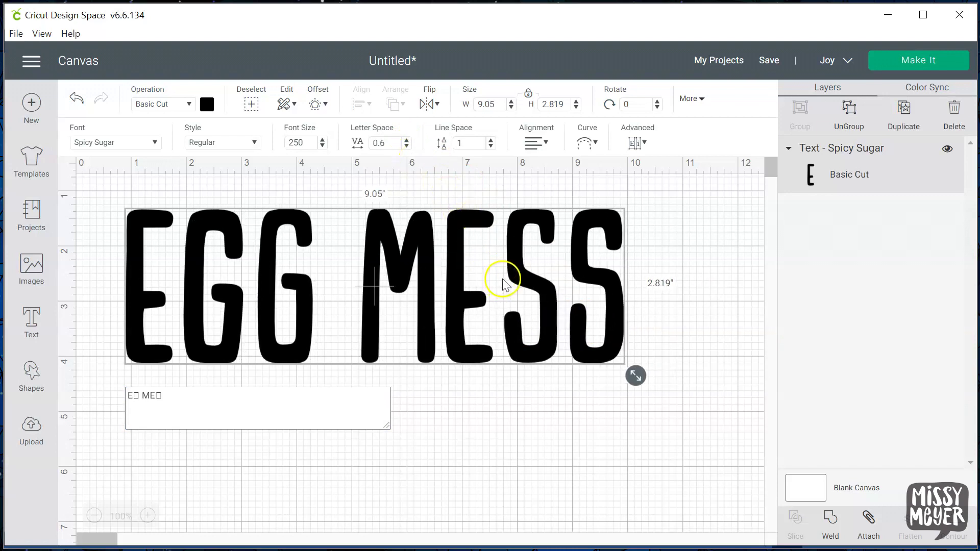
Step: Delete the EGG MESS text from the canvas
{"action": "left_click", "coordinate": [448, 427]}
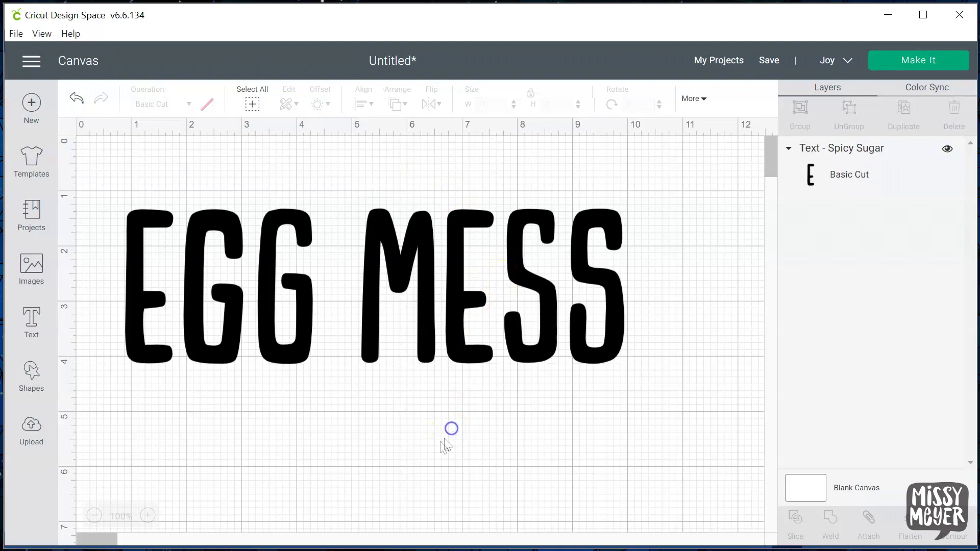
{"action": "left_click", "coordinate": [240, 281]}
{"action": "left_click", "coordinate": [114, 197]}
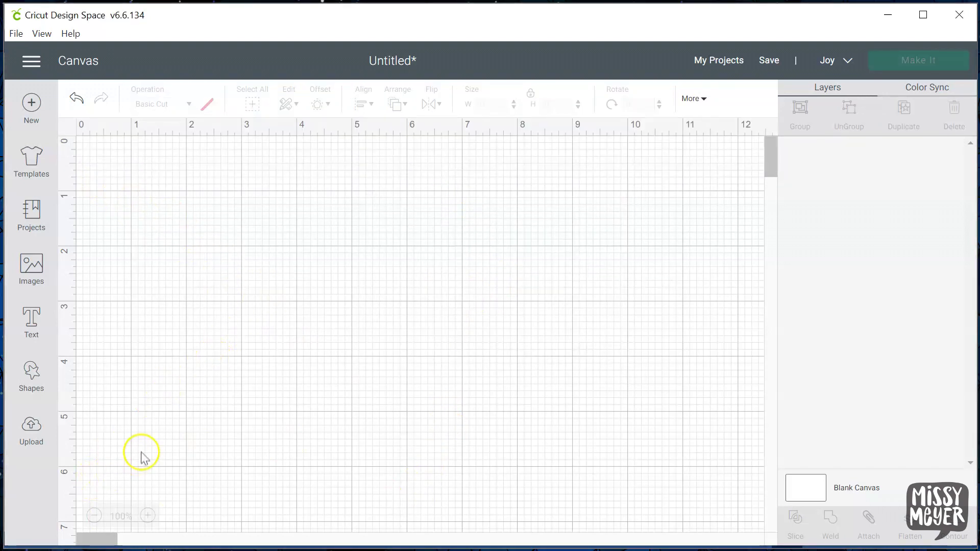
Step: Add a MEGAN text at font size 150 and shift it slightly left and down
{"action": "left_click", "coordinate": [31, 319]}
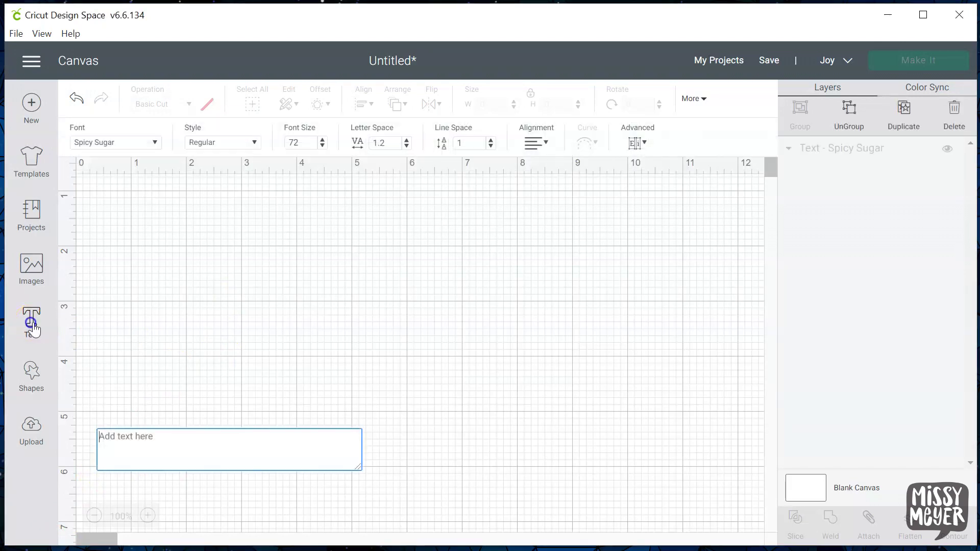
{"action": "type", "text": "MEGAN"}
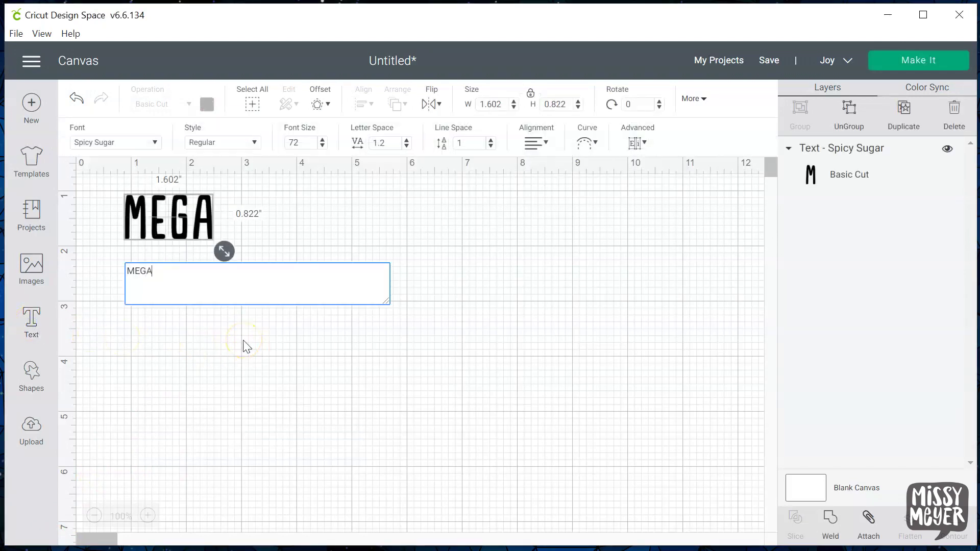
{"action": "left_click", "coordinate": [159, 234]}
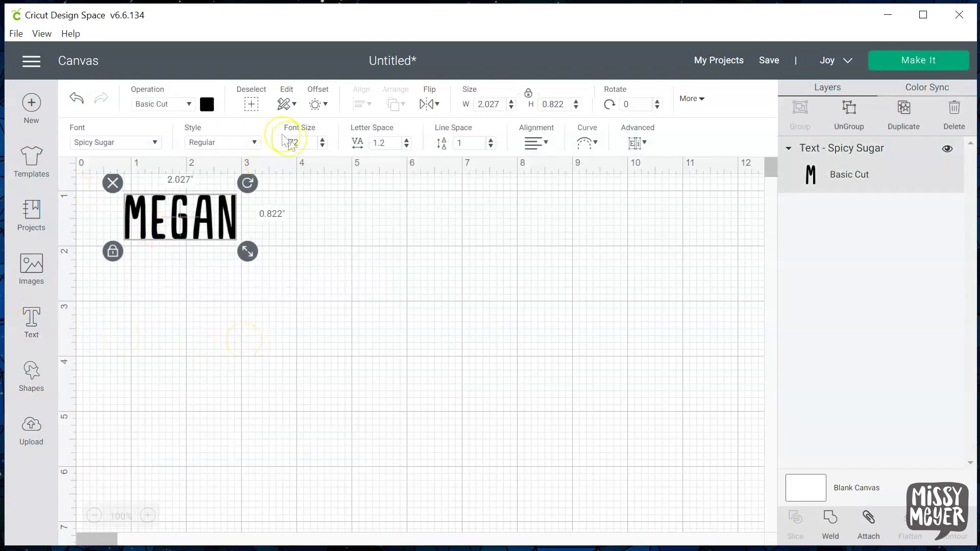
{"action": "type", "text": "150"}
{"action": "key", "text": "Return"}
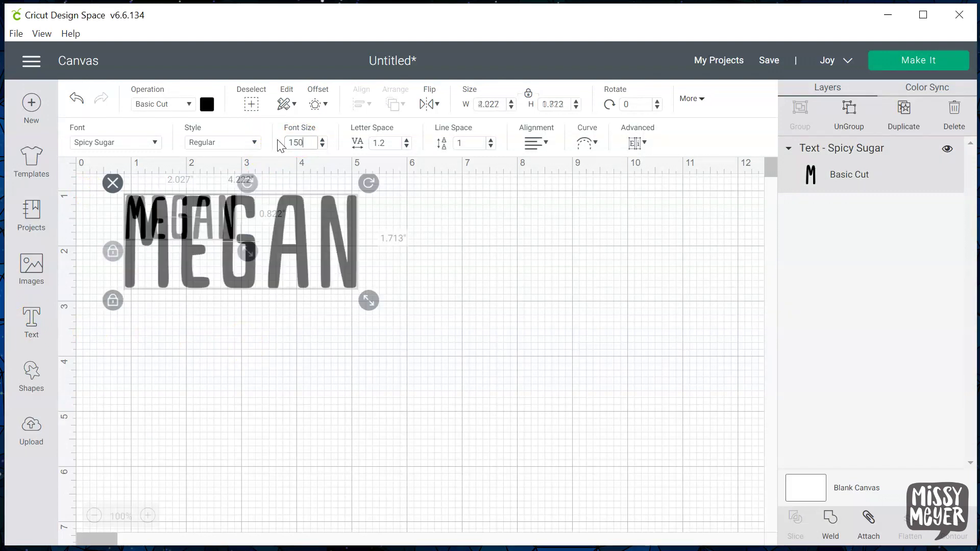
{"action": "left_click_drag", "start_coordinate": [183, 277], "coordinate": [160, 279]}
{"action": "left_click", "coordinate": [436, 341]}
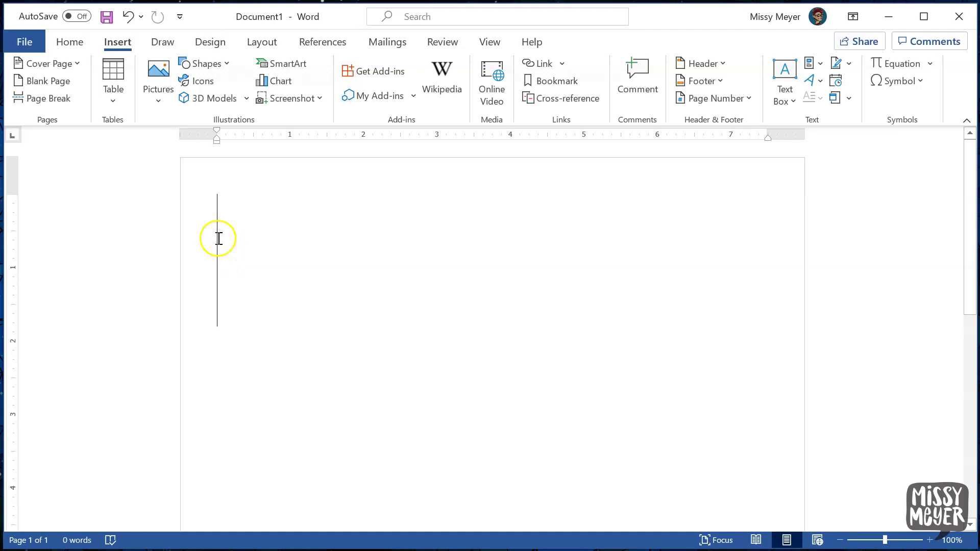
Step: Type MEGAN in Word, then select and delete it
{"action": "type", "text": "MEGAN"}
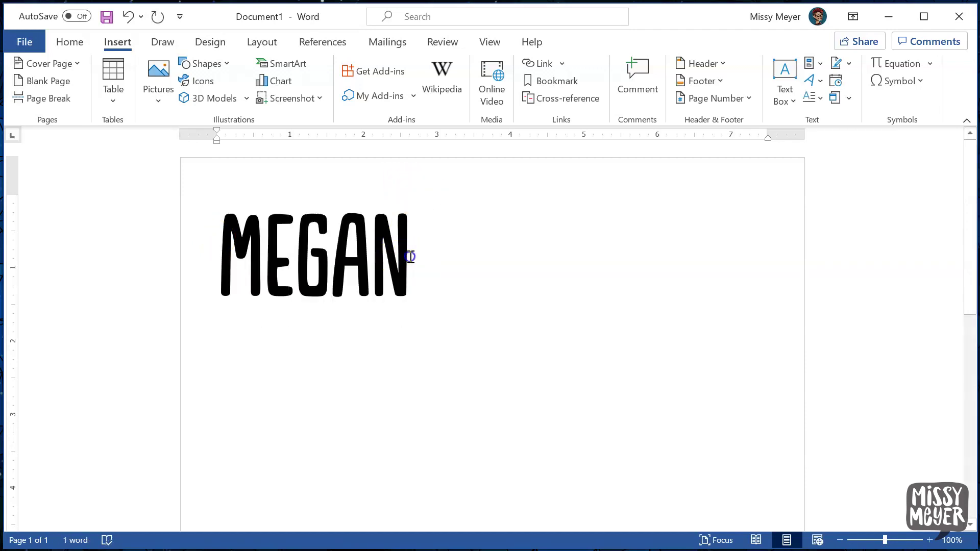
{"action": "left_click_drag", "start_coordinate": [410, 257], "coordinate": [226, 273]}
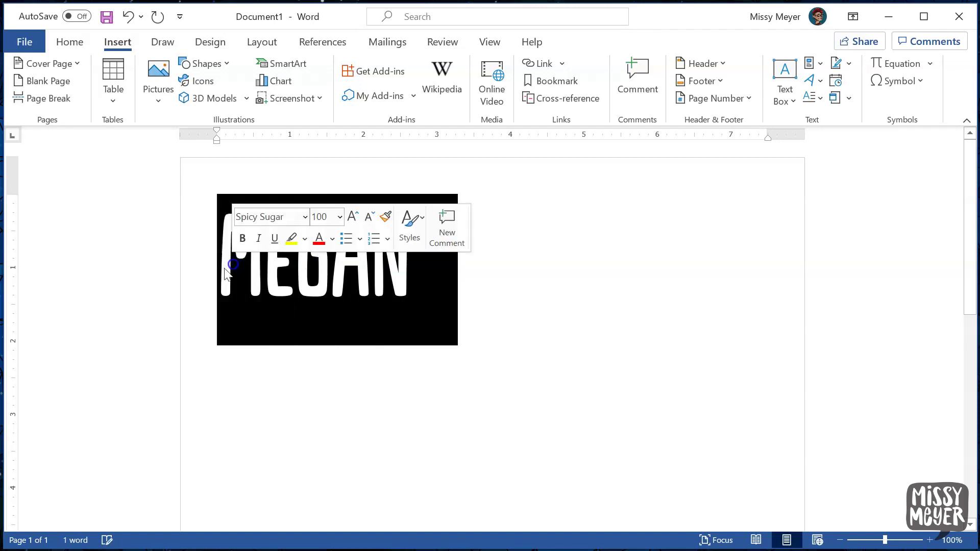
{"action": "key", "text": "BackSpace"}
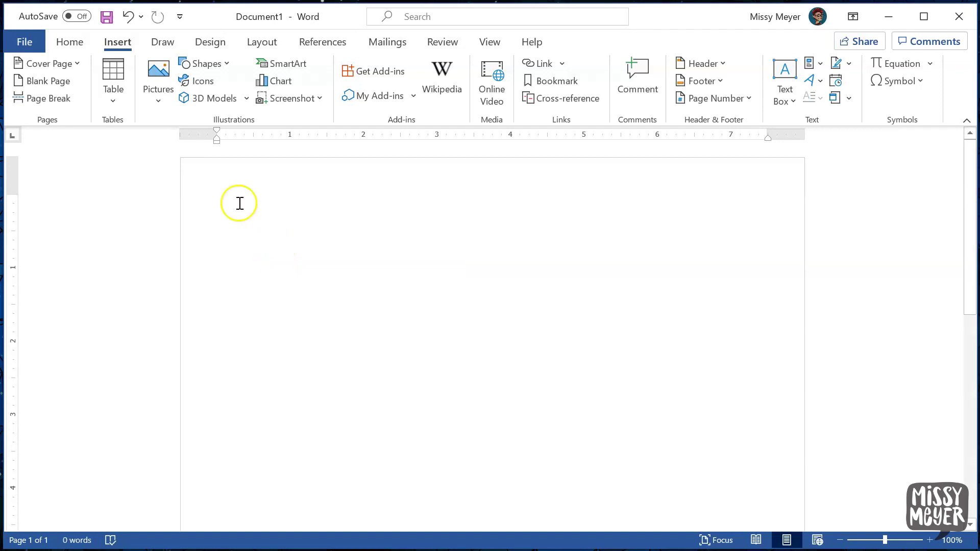
Step: Insert the Spicy Sugar alternates for M, E, G, A and N in order from More Symbols
{"action": "left_click", "coordinate": [898, 81]}
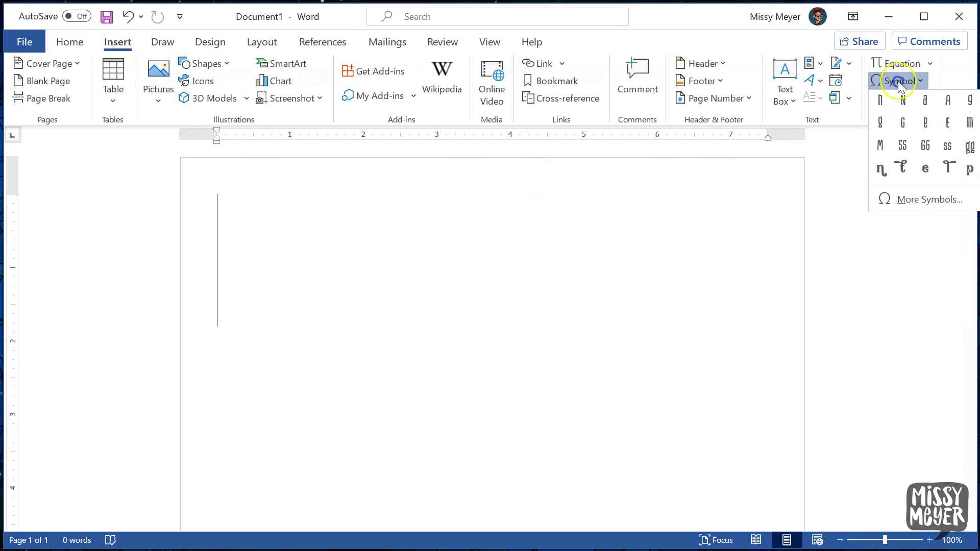
{"action": "left_click", "coordinate": [916, 200]}
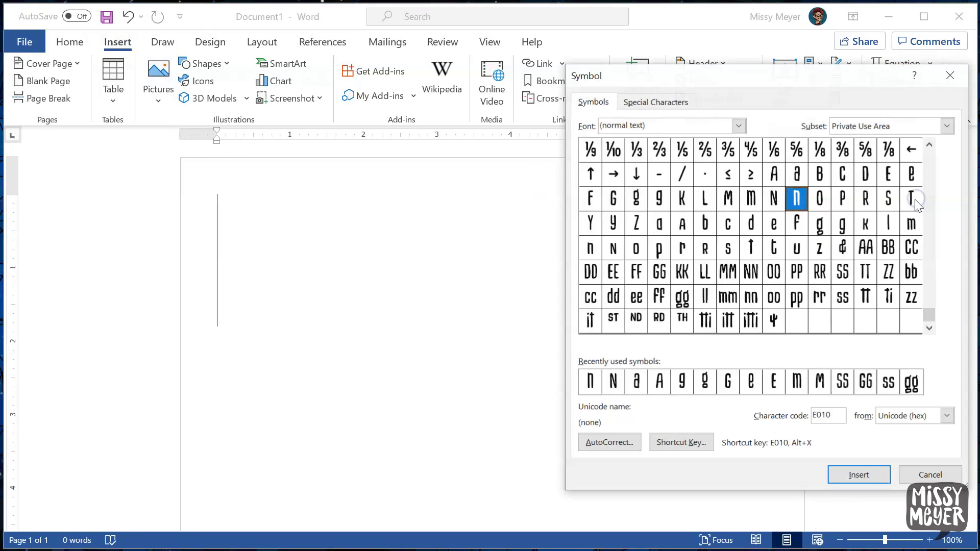
{"action": "left_click", "coordinate": [735, 203]}
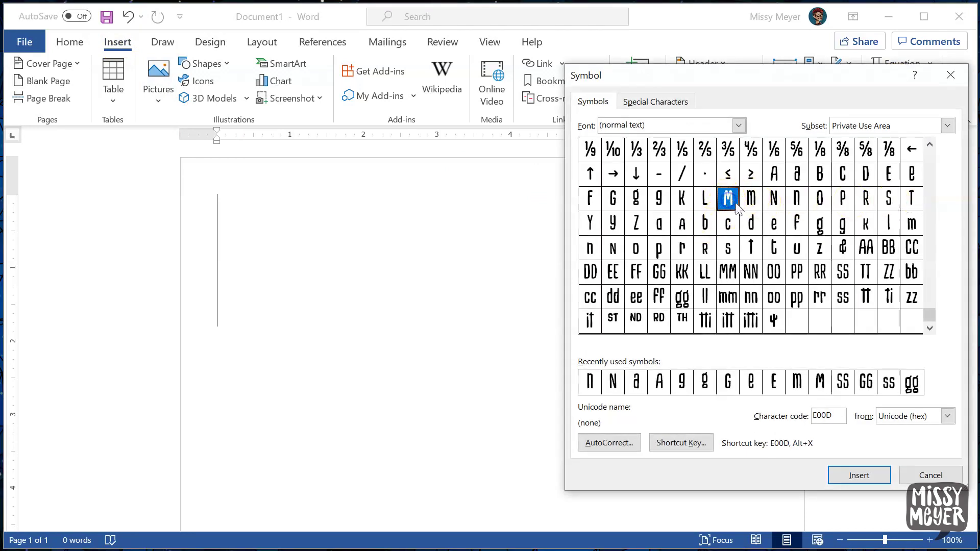
{"action": "double_click", "coordinate": [730, 203]}
{"action": "double_click", "coordinate": [749, 200]}
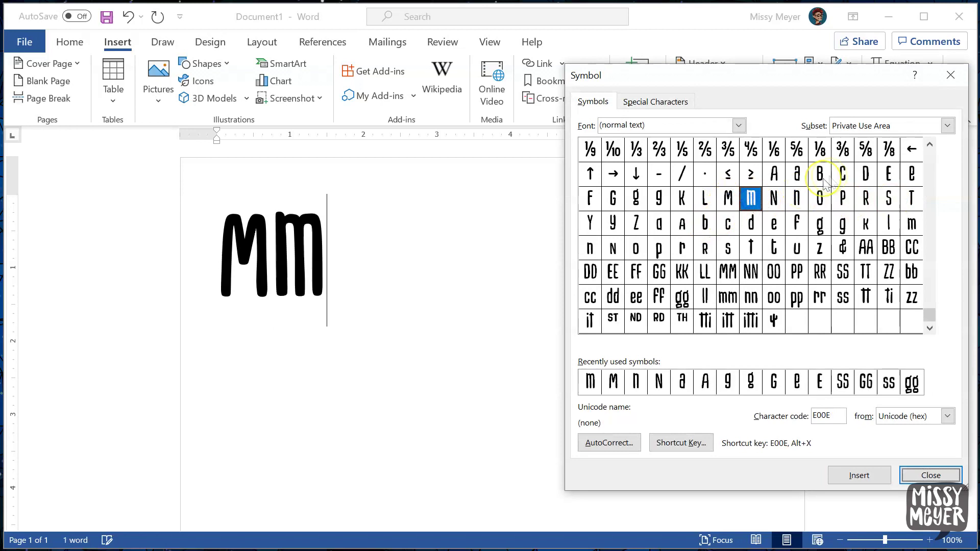
{"action": "double_click", "coordinate": [889, 173]}
{"action": "double_click", "coordinate": [911, 174]}
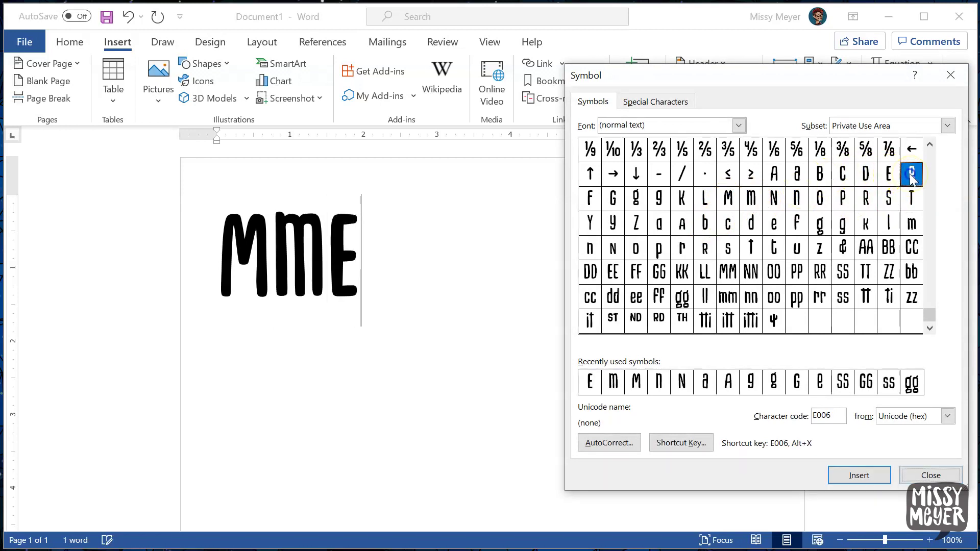
{"action": "double_click", "coordinate": [614, 199]}
{"action": "double_click", "coordinate": [636, 199]}
{"action": "left_click", "coordinate": [657, 201]}
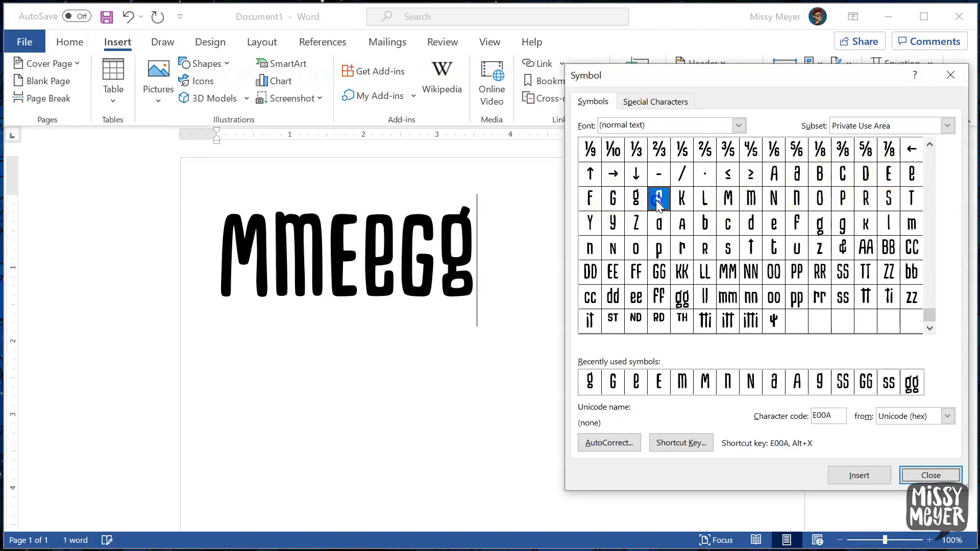
{"action": "double_click", "coordinate": [657, 202]}
{"action": "double_click", "coordinate": [775, 175]}
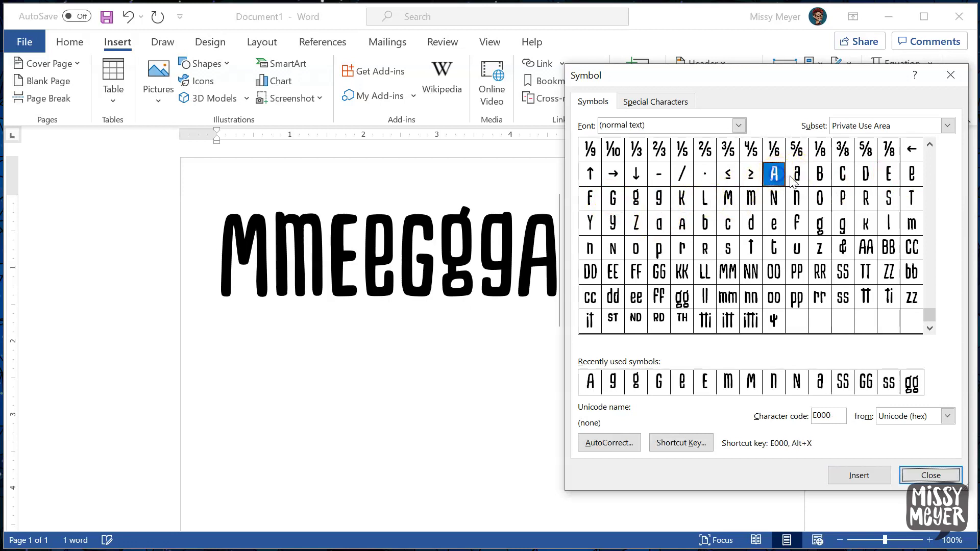
{"action": "double_click", "coordinate": [795, 175]}
{"action": "double_click", "coordinate": [774, 199]}
{"action": "double_click", "coordinate": [796, 200]}
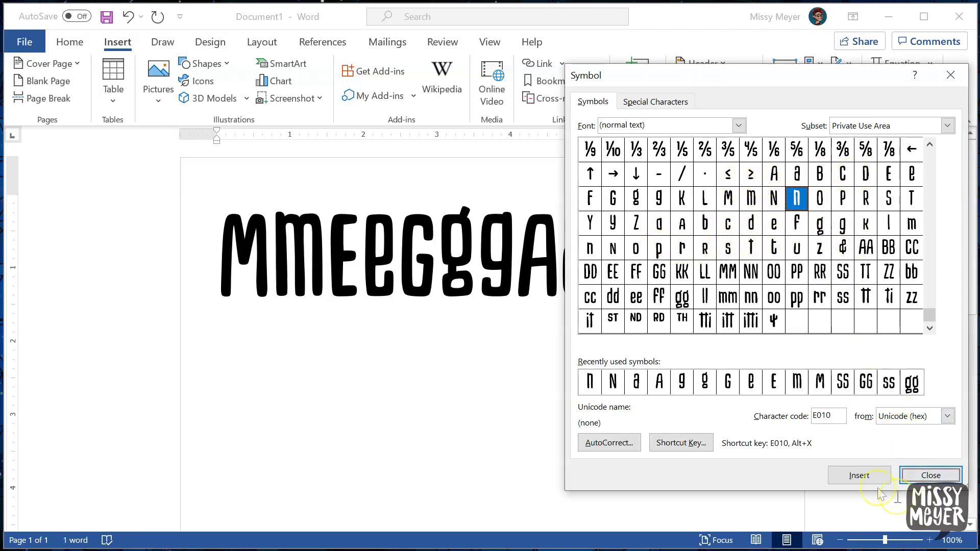
{"action": "left_click", "coordinate": [930, 475]}
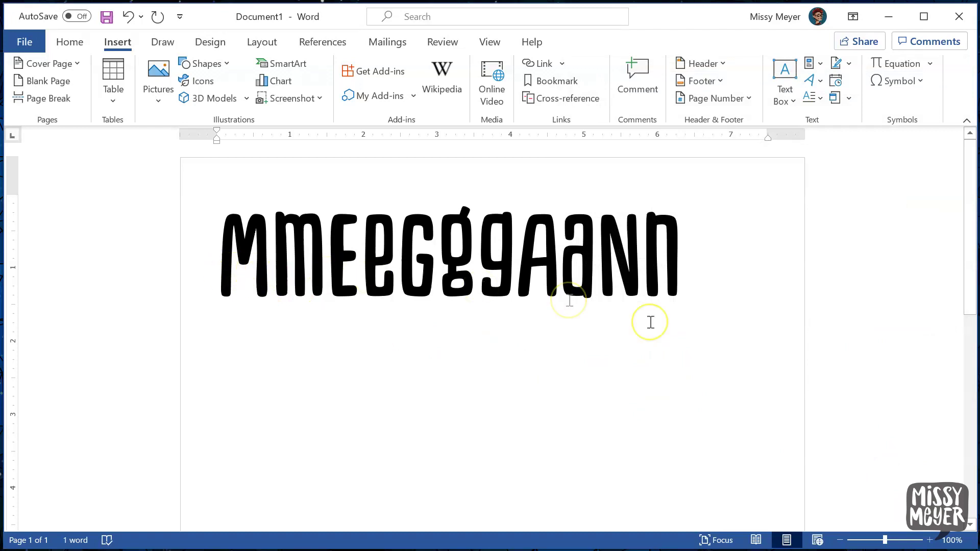
Step: Type and remove '!!!', then select the whole MMEEGGAANN word
{"action": "type", "text": "!!!"}
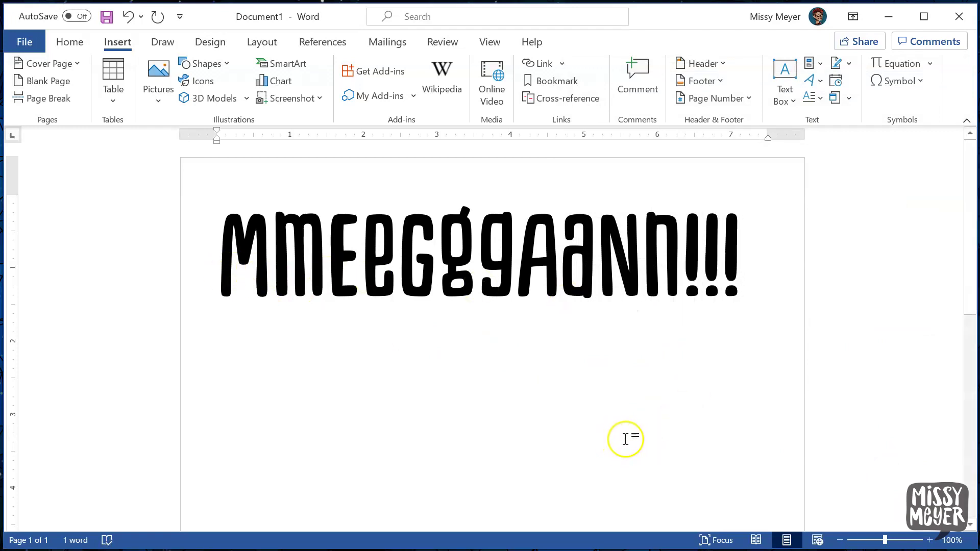
{"action": "key", "text": "BackSpace"}
{"action": "key", "text": "BackSpace"}
{"action": "key", "text": "BackSpace"}
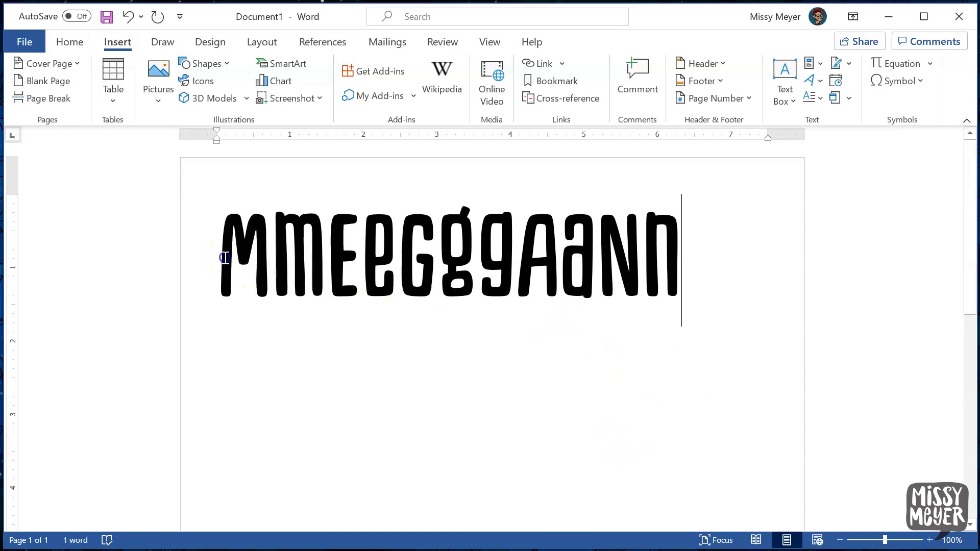
{"action": "left_click_drag", "start_coordinate": [225, 258], "coordinate": [642, 304]}
{"action": "key", "text": "ctrl+c"}
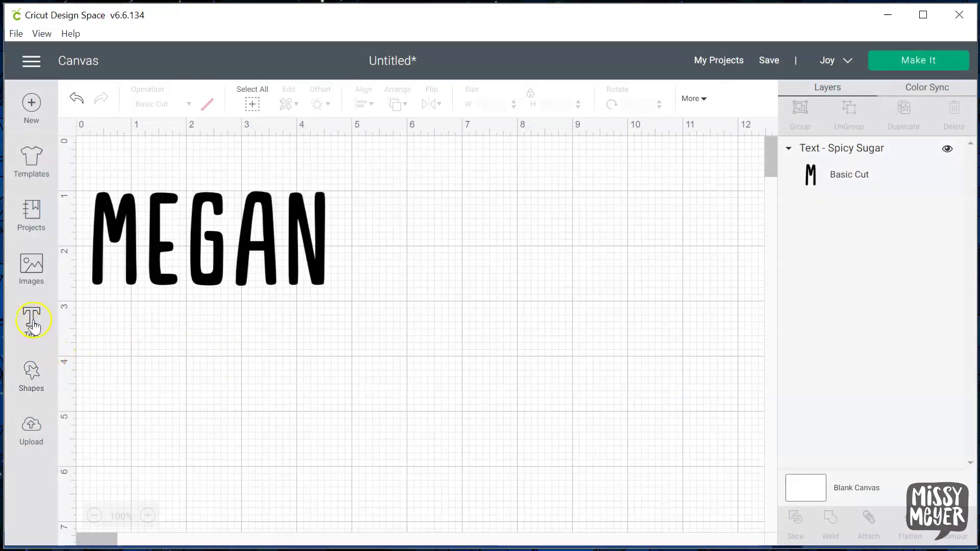
Step: Paste the alternate-letter line as a new text object below MEGAN
{"action": "left_click", "coordinate": [32, 324]}
{"action": "key", "text": "ctrl+v"}
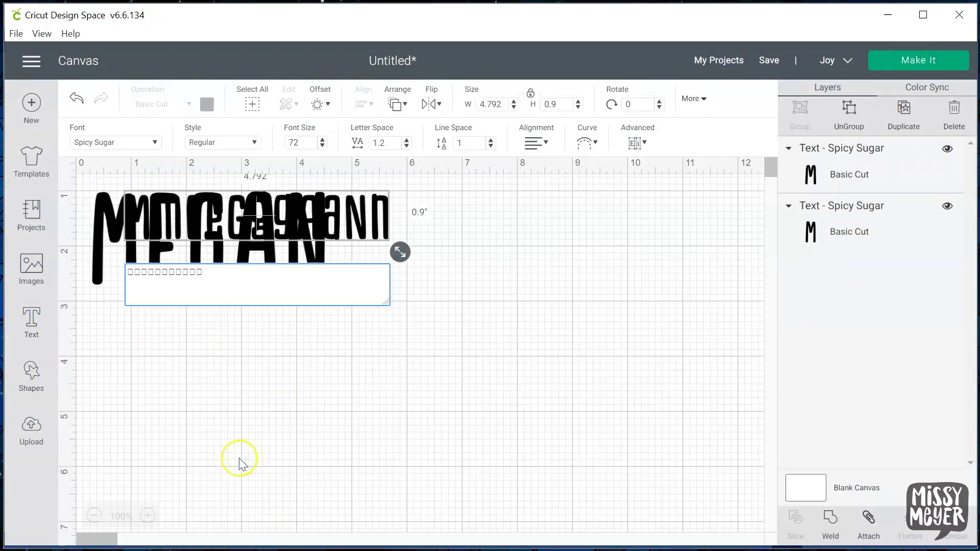
{"action": "left_click_drag", "start_coordinate": [201, 219], "coordinate": [373, 369]}
{"action": "double_click", "coordinate": [373, 369]}
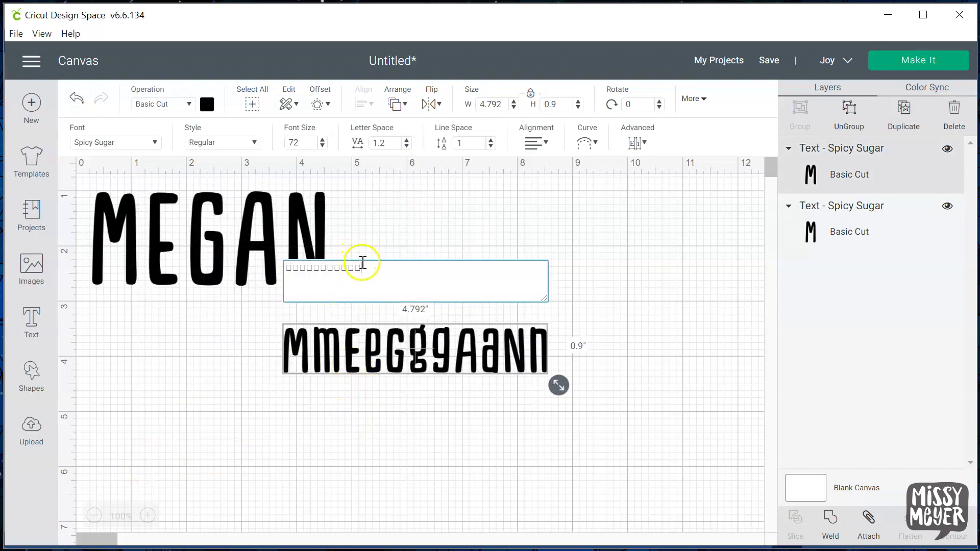
{"action": "left_click_drag", "start_coordinate": [356, 268], "coordinate": [293, 268]}
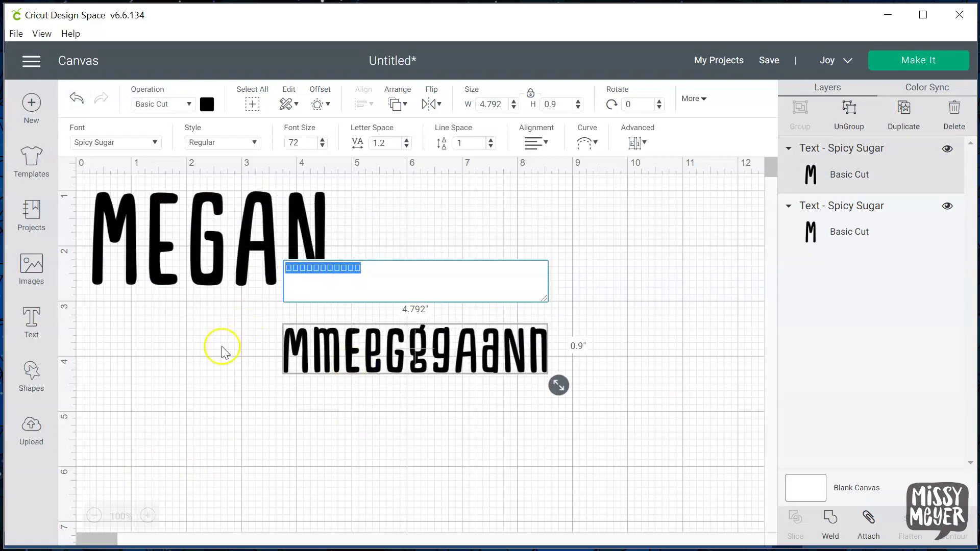
{"action": "left_click", "coordinate": [325, 352]}
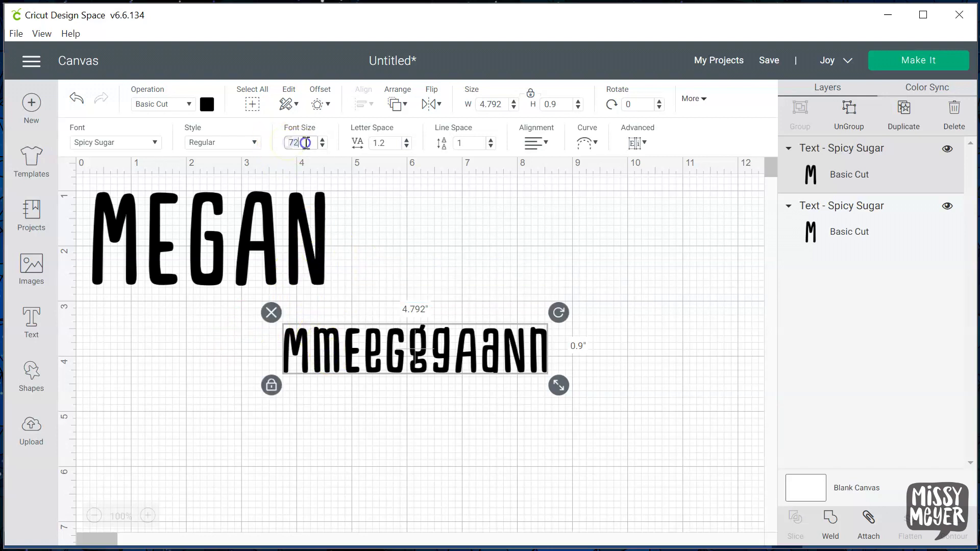
Step: Set the pasted text to font size 150 and position it under MEGAN
{"action": "left_click", "coordinate": [288, 137]}
{"action": "type", "text": "150"}
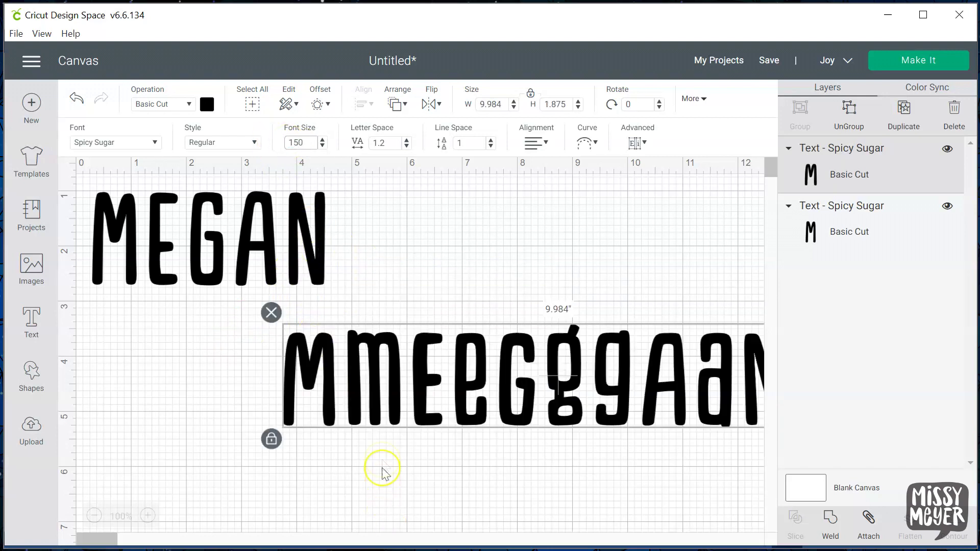
{"action": "left_click_drag", "start_coordinate": [427, 415], "coordinate": [236, 393]}
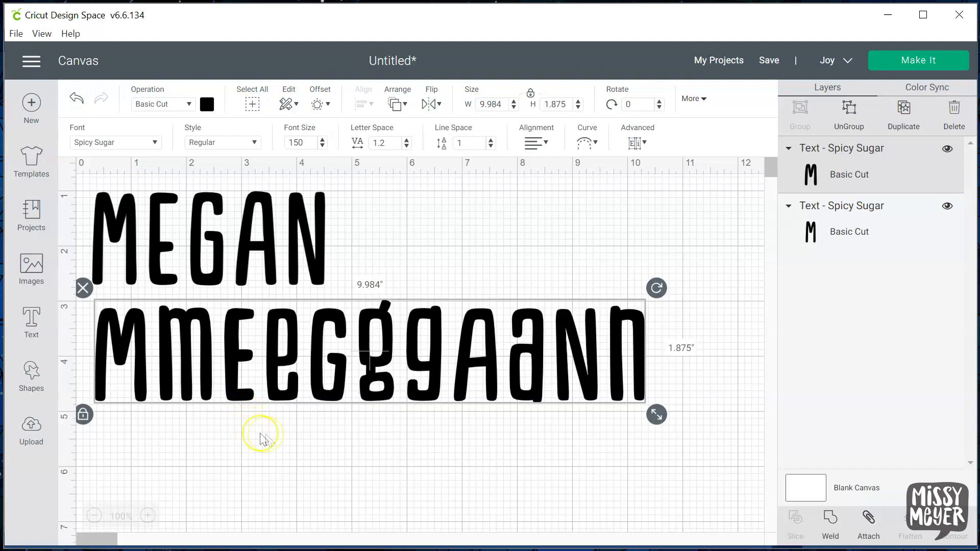
Step: Ungroup both the alternate-letter word and MEGAN into separate letters
{"action": "left_click", "coordinate": [644, 143]}
{"action": "left_click", "coordinate": [668, 165]}
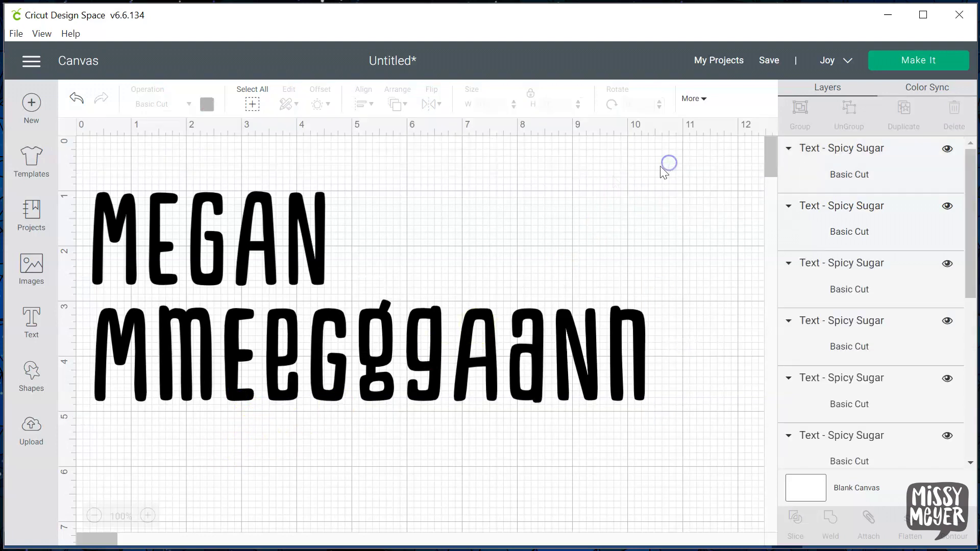
{"action": "left_click", "coordinate": [250, 236]}
{"action": "left_click", "coordinate": [644, 143]}
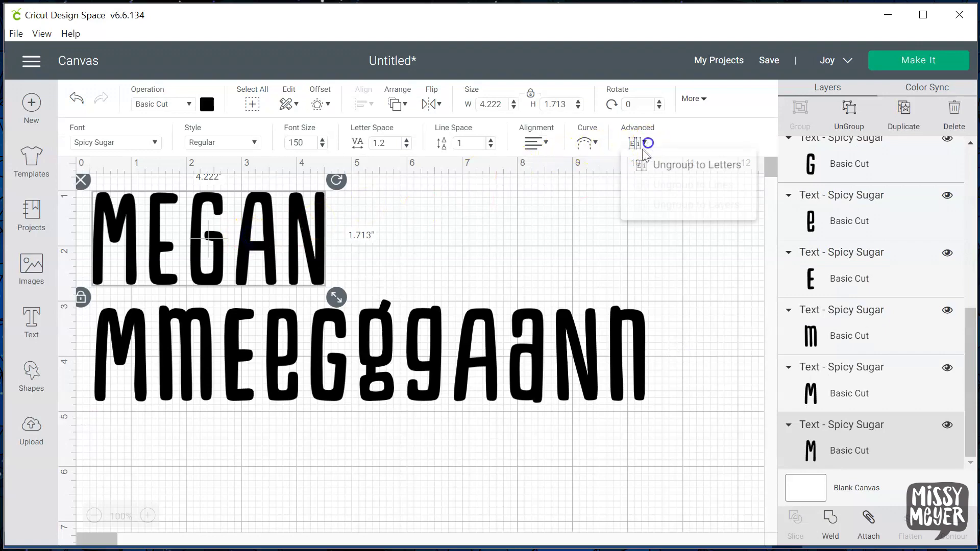
{"action": "left_click", "coordinate": [649, 166]}
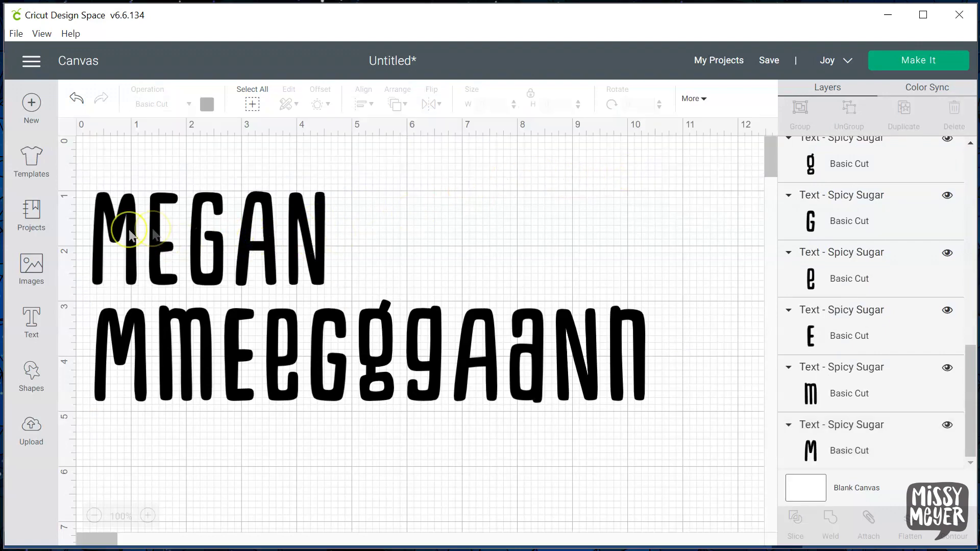
Step: Assemble a new 'MegAN' from the M, e, accented g, A and N letters
{"action": "left_click_drag", "start_coordinate": [103, 339], "coordinate": [487, 255]}
{"action": "left_click_drag", "start_coordinate": [479, 357], "coordinate": [436, 441]}
{"action": "left_click_drag", "start_coordinate": [490, 251], "coordinate": [448, 250]}
{"action": "left_click_drag", "start_coordinate": [240, 439], "coordinate": [499, 261]}
{"action": "left_click_drag", "start_coordinate": [388, 438], "coordinate": [389, 403]}
{"action": "left_click_drag", "start_coordinate": [336, 444], "coordinate": [531, 263]}
{"action": "left_click_drag", "start_coordinate": [263, 245], "coordinate": [581, 250]}
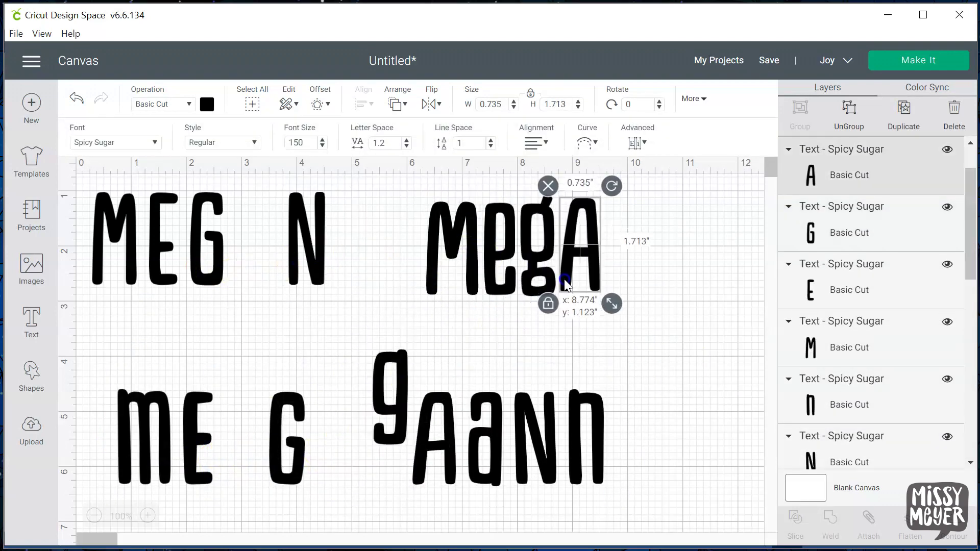
{"action": "left_click_drag", "start_coordinate": [535, 439], "coordinate": [644, 281]}
{"action": "left_click_drag", "start_coordinate": [391, 399], "coordinate": [352, 444]}
Step: Move the spare g, M, E, G, N and other unused letters into a lower-left pile
{"action": "left_click_drag", "start_coordinate": [114, 240], "coordinate": [250, 415]}
{"action": "left_click_drag", "start_coordinate": [164, 239], "coordinate": [165, 407]}
{"action": "left_click_drag", "start_coordinate": [210, 240], "coordinate": [209, 439]}
{"action": "left_click_drag", "start_coordinate": [306, 240], "coordinate": [255, 390]}
{"action": "left_click_drag", "start_coordinate": [422, 372], "coordinate": [612, 489]}
{"action": "left_click_drag", "start_coordinate": [459, 439], "coordinate": [165, 439]}
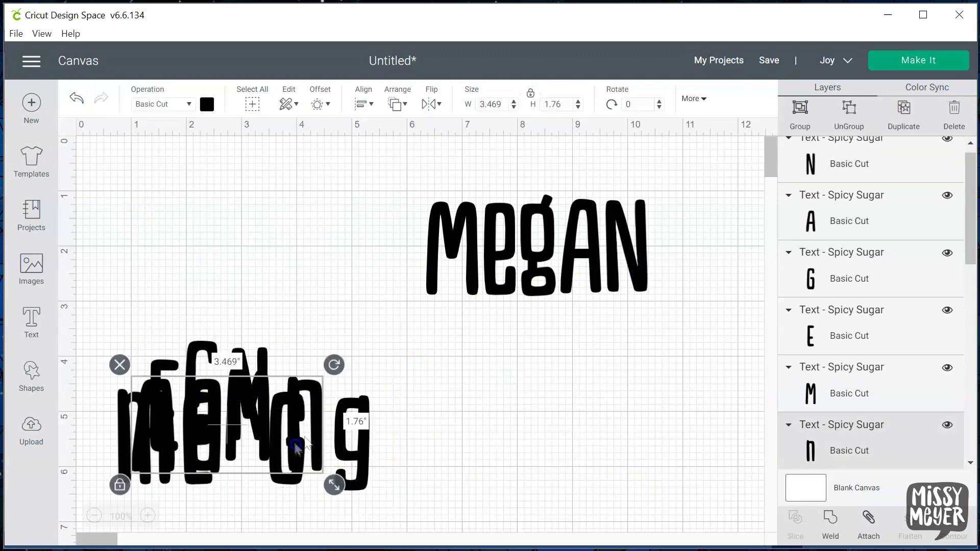
Step: Bottom-align the MegAN letters, then deselect them
{"action": "left_click_drag", "start_coordinate": [664, 316], "coordinate": [418, 184]}
{"action": "left_click", "coordinate": [364, 104]}
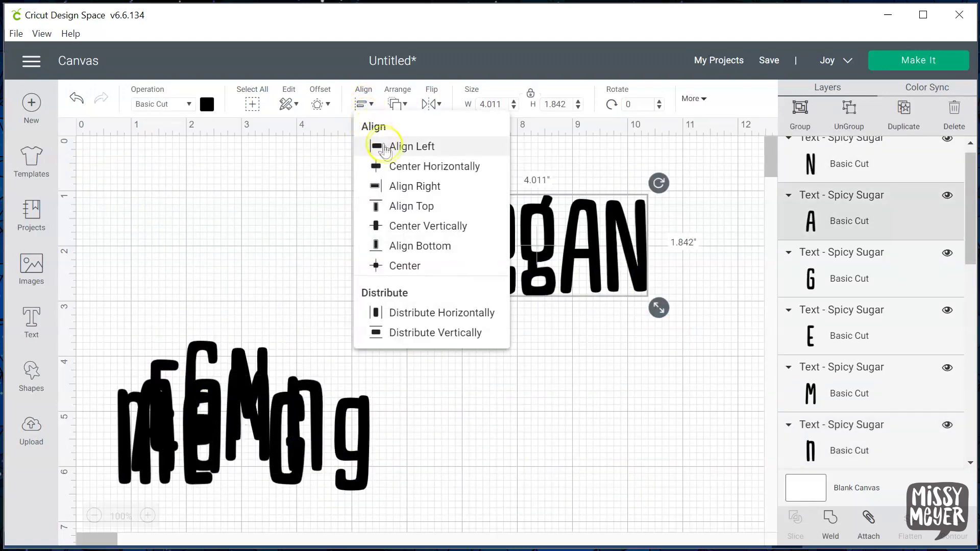
{"action": "left_click", "coordinate": [415, 246]}
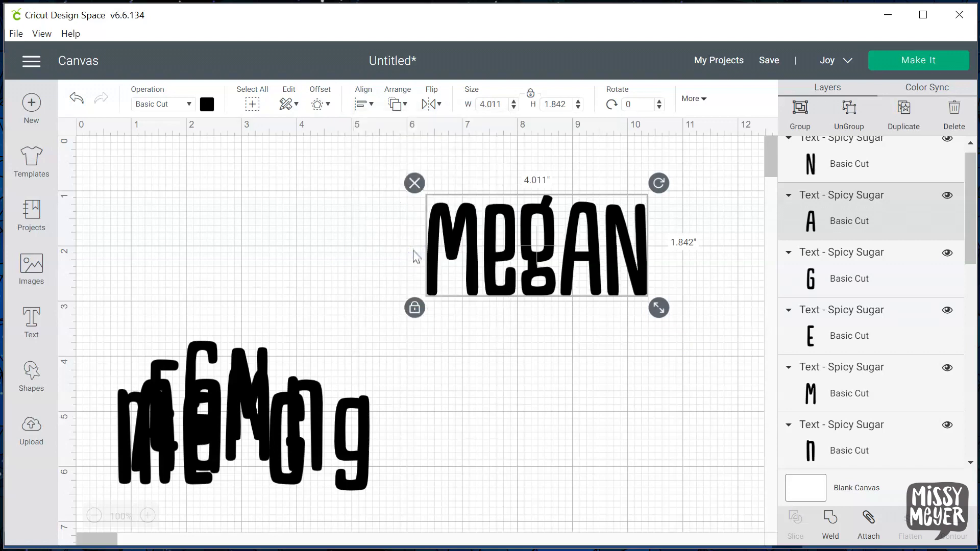
{"action": "left_click", "coordinate": [550, 374]}
{"action": "left_click", "coordinate": [551, 358]}
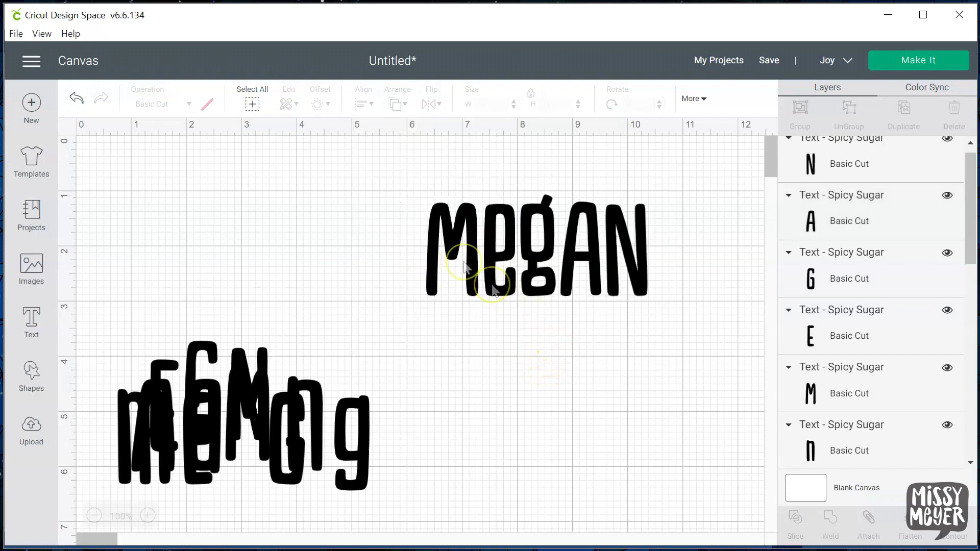
Step: Delete the leftover letters and enlarge MegAN at the top left to 9.58 by 4.399 inches
{"action": "left_click_drag", "start_coordinate": [103, 306], "coordinate": [383, 508]}
{"action": "key", "text": "Delete"}
{"action": "left_click_drag", "start_coordinate": [396, 150], "coordinate": [661, 322]}
{"action": "left_click_drag", "start_coordinate": [457, 224], "coordinate": [163, 206]}
{"action": "left_click_drag", "start_coordinate": [361, 287], "coordinate": [667, 424]}
{"action": "left_click", "coordinate": [486, 491]}
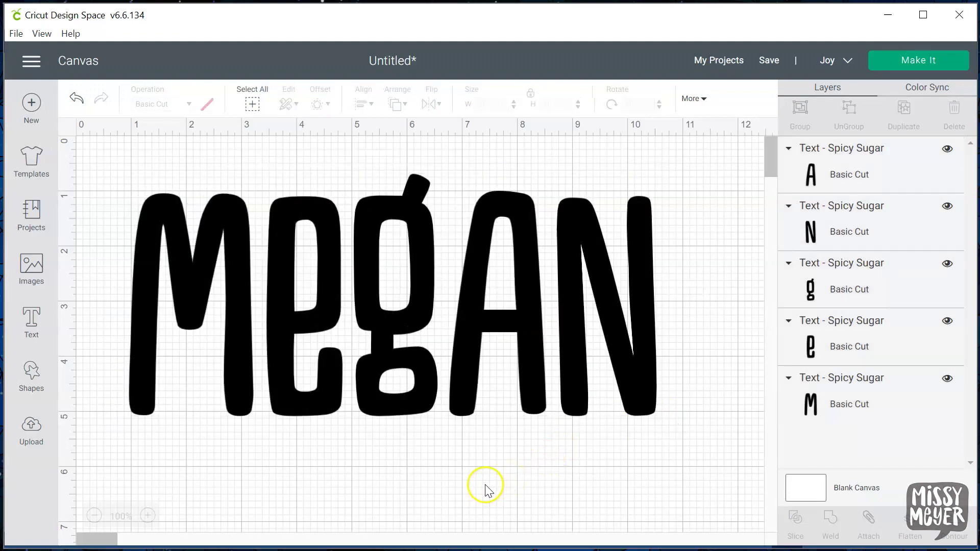